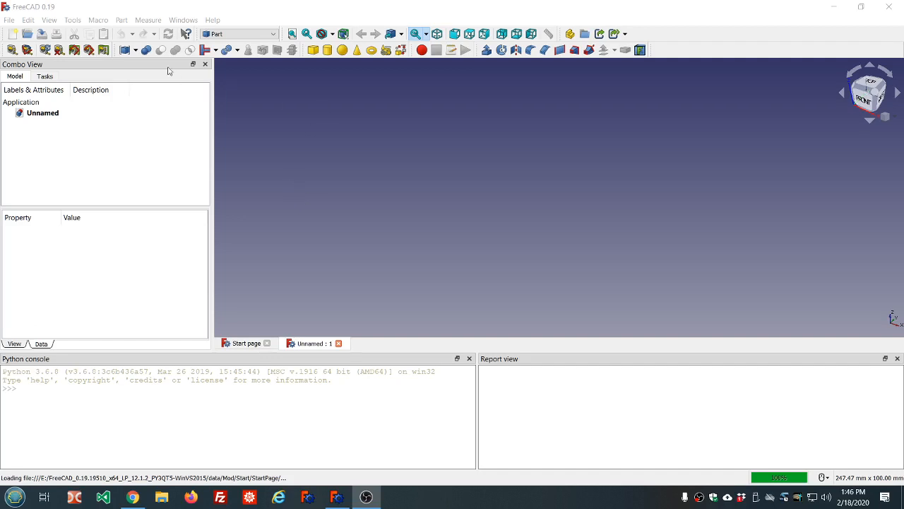
- View the program's version and build information, and close the About dialog
left_click(213, 20)
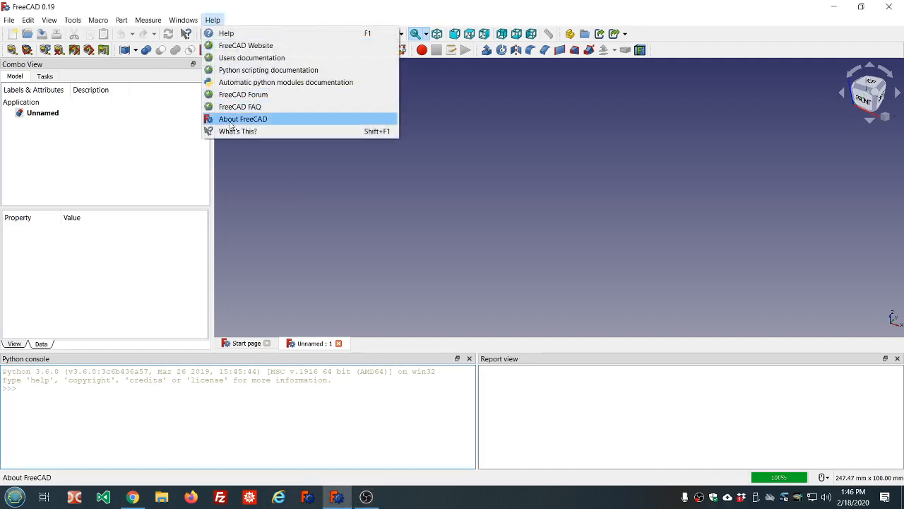
left_click(237, 118)
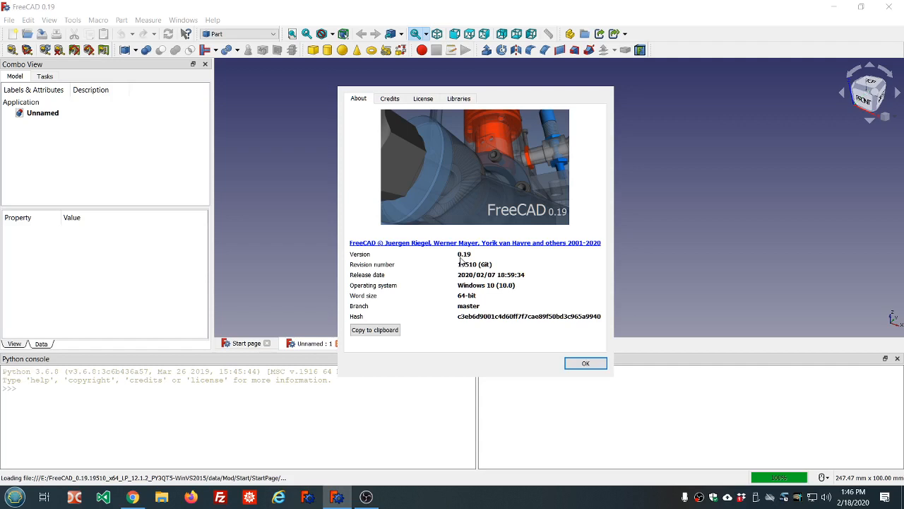
left_click(586, 364)
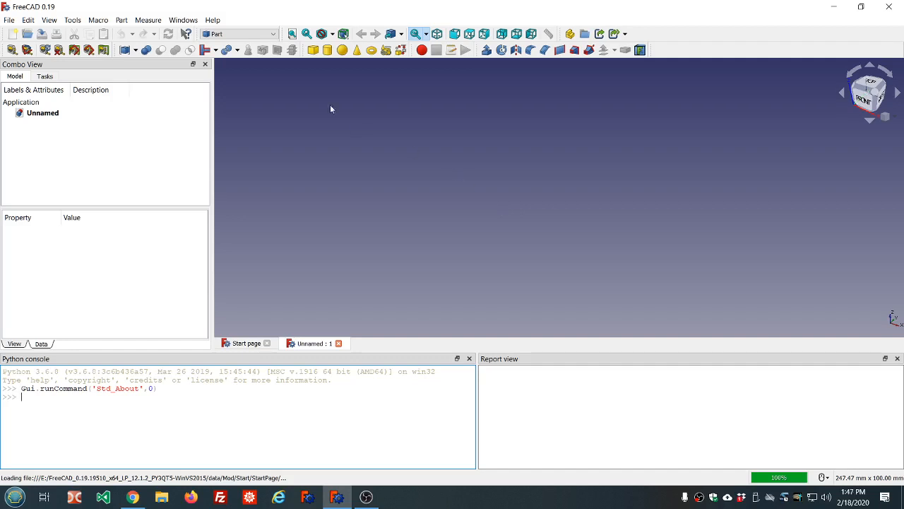
- Switch to the Spreadsheet workbench, create a new spreadsheet in the document and open it
left_click(240, 34)
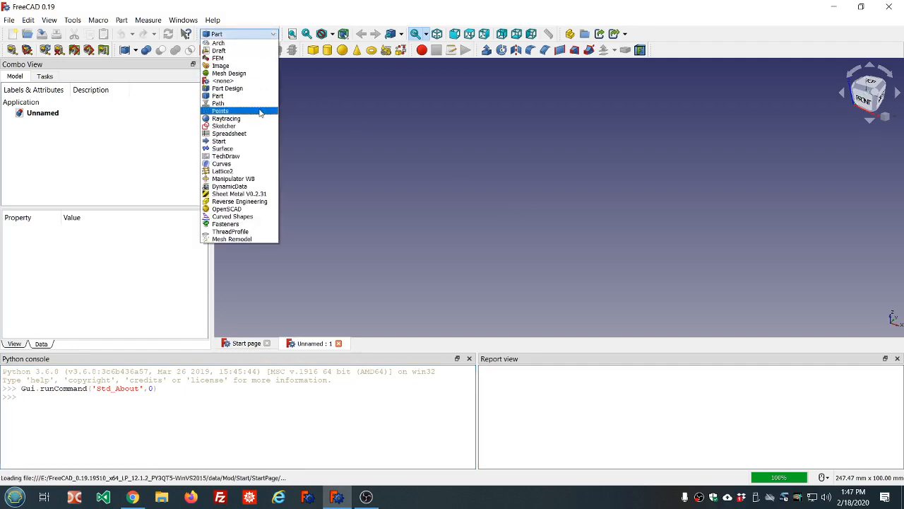
left_click(250, 133)
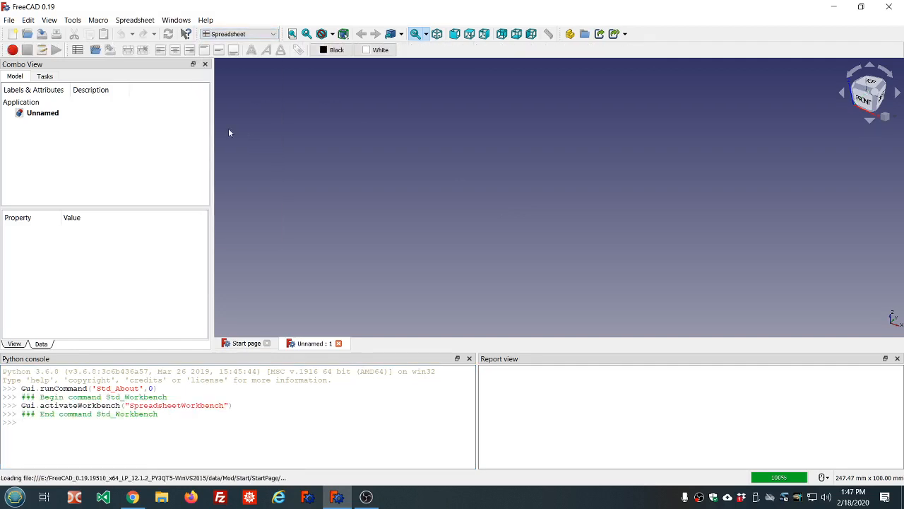
left_click(77, 50)
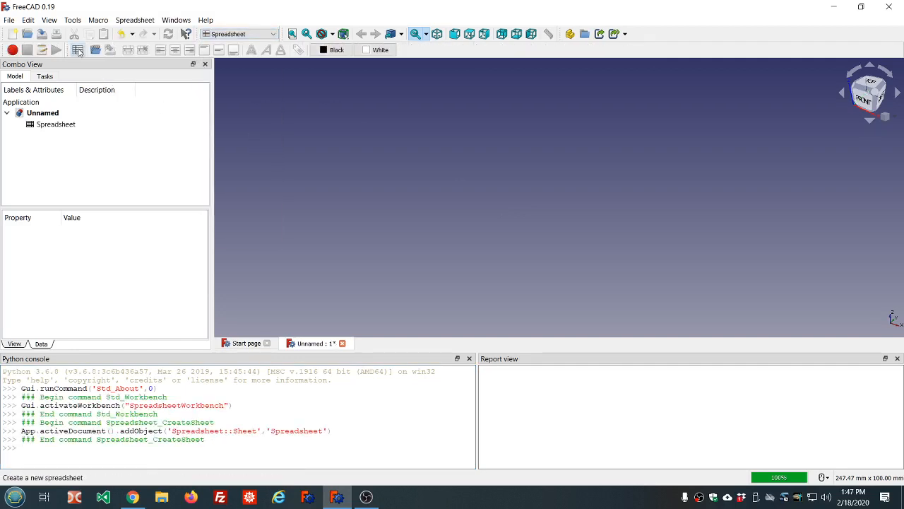
double_click(60, 126)
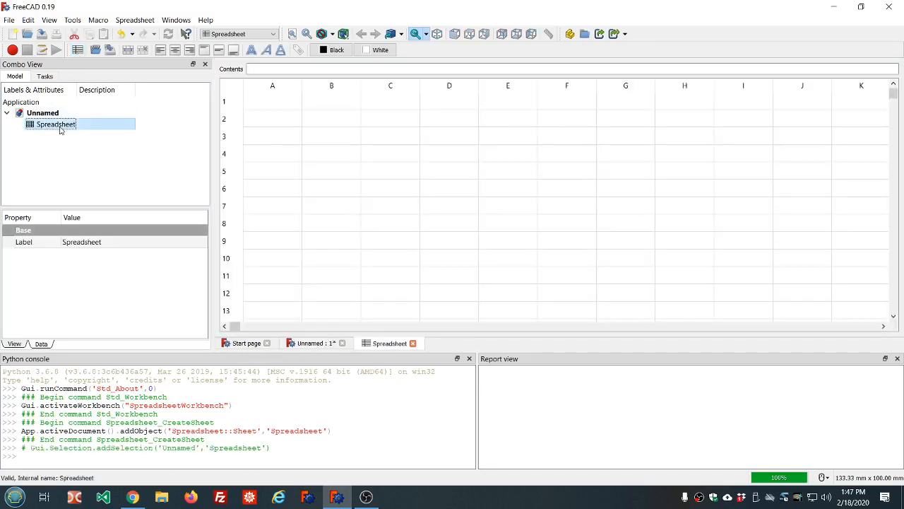
- Rename the spreadsheet in the model tree to ss
left_click(60, 127)
type("ss")
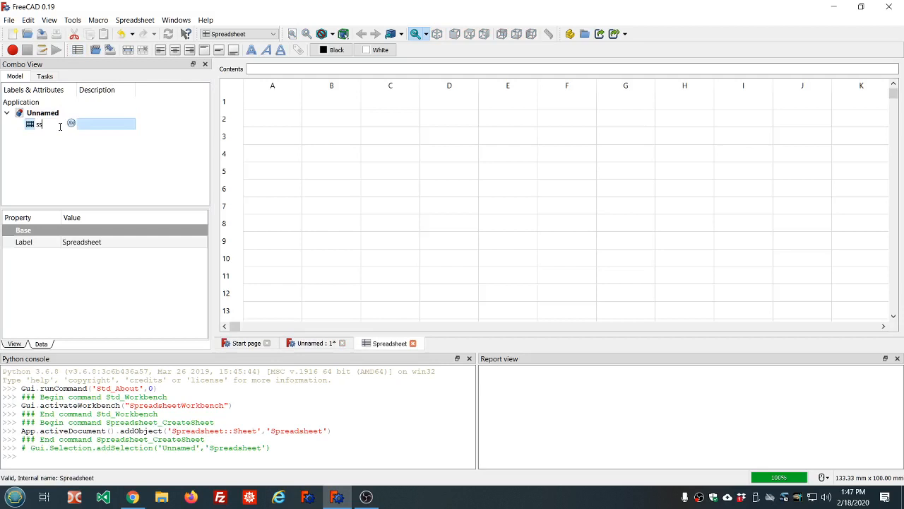
key("Return")
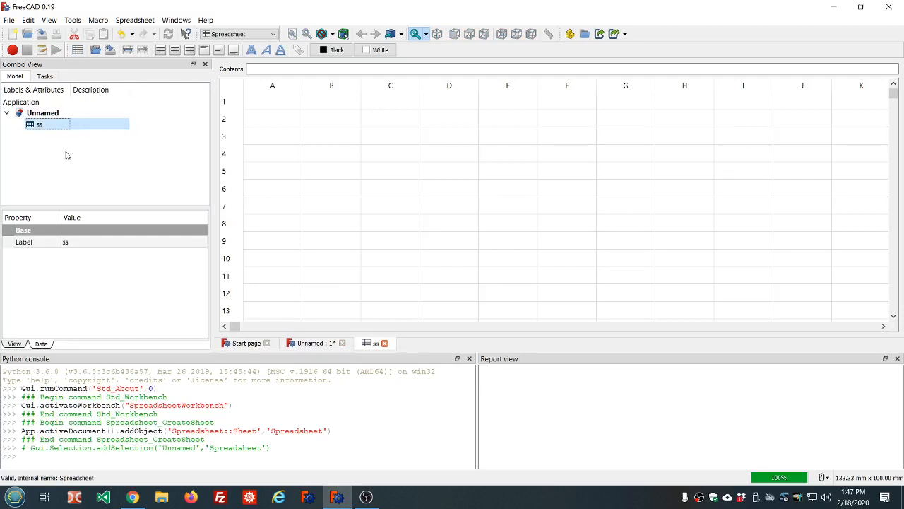
- Switch to the Part workbench and return to the unnamed document's 3D view
left_click(274, 34)
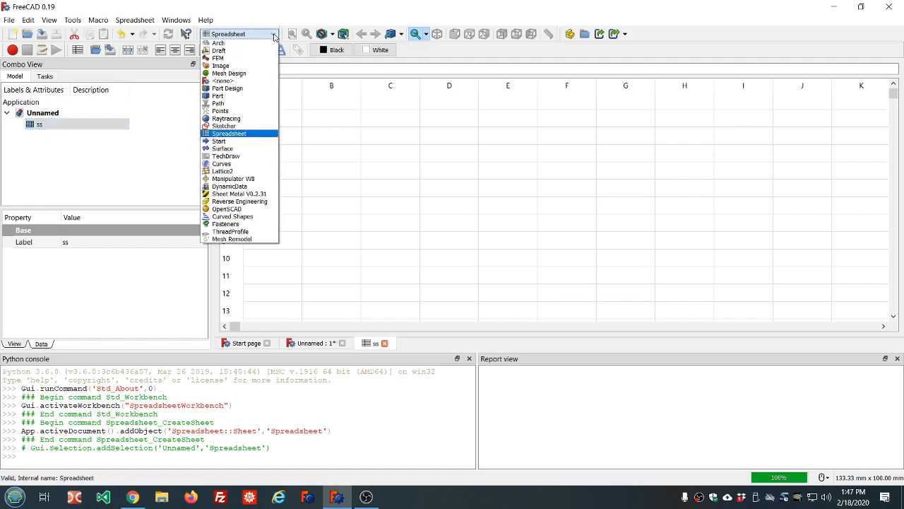
left_click(245, 96)
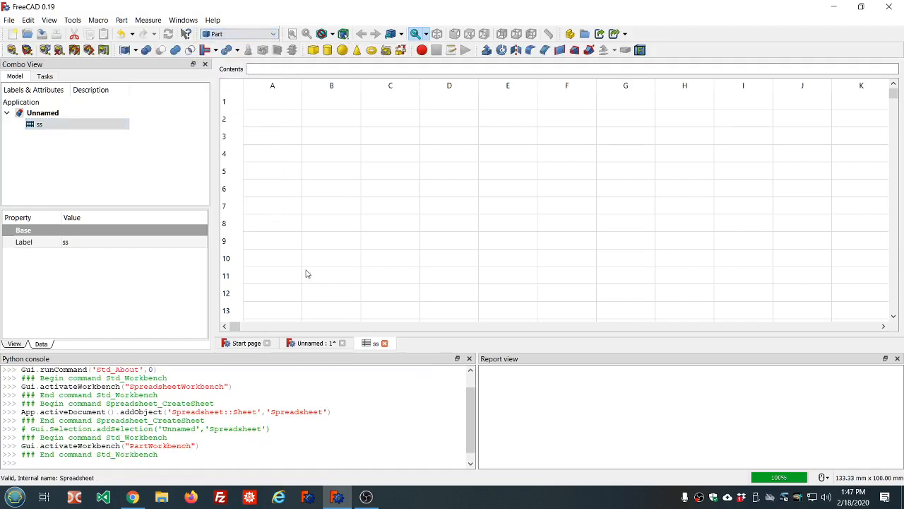
left_click(312, 343)
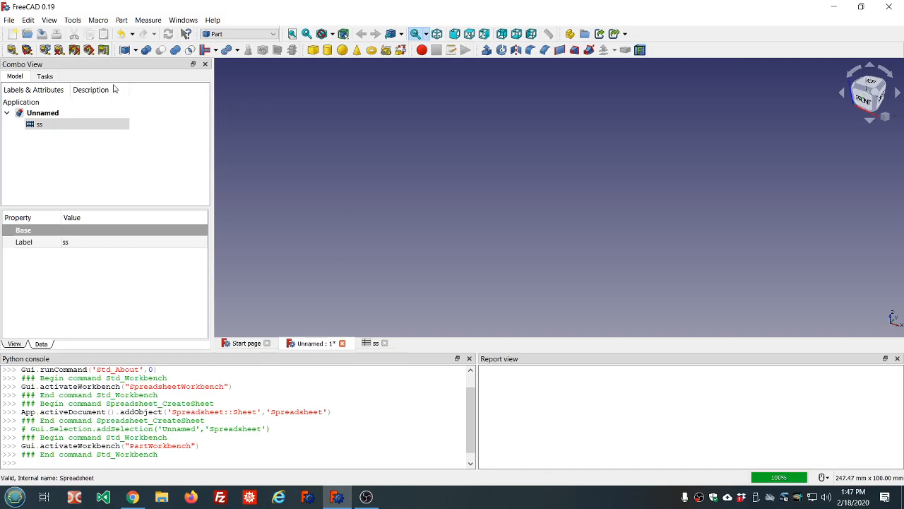
- Create a new user macro with the file name ss
left_click(98, 20)
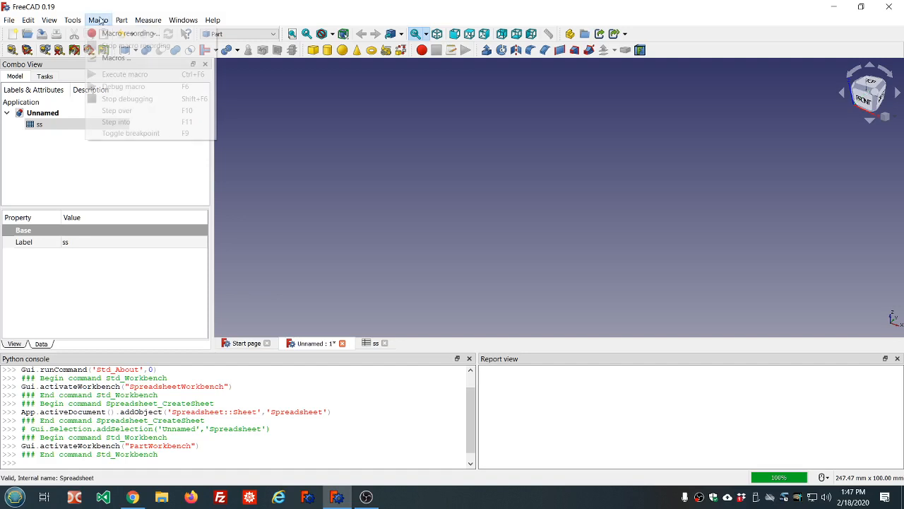
left_click(112, 58)
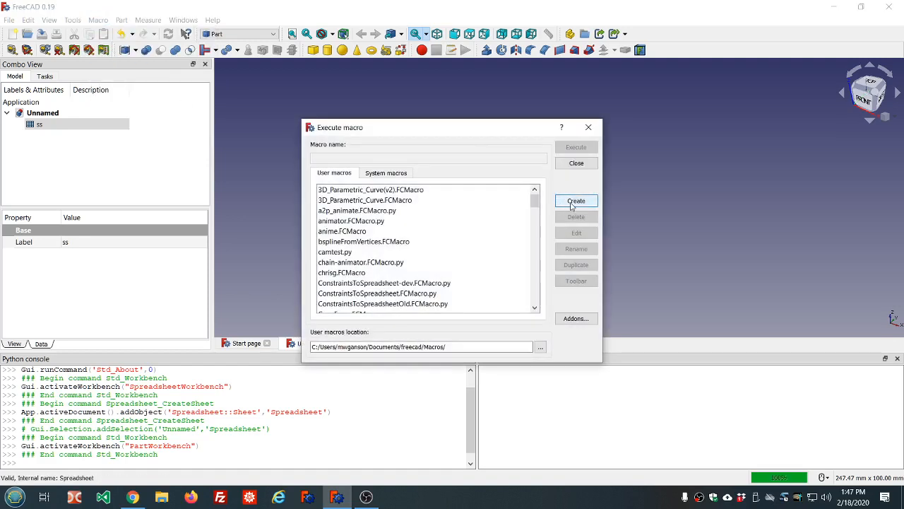
left_click(572, 204)
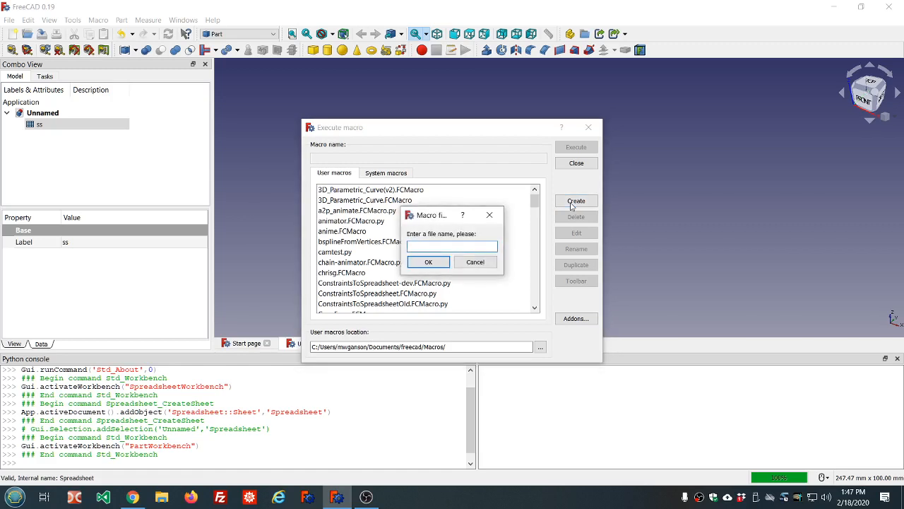
type("ss")
left_click(422, 263)
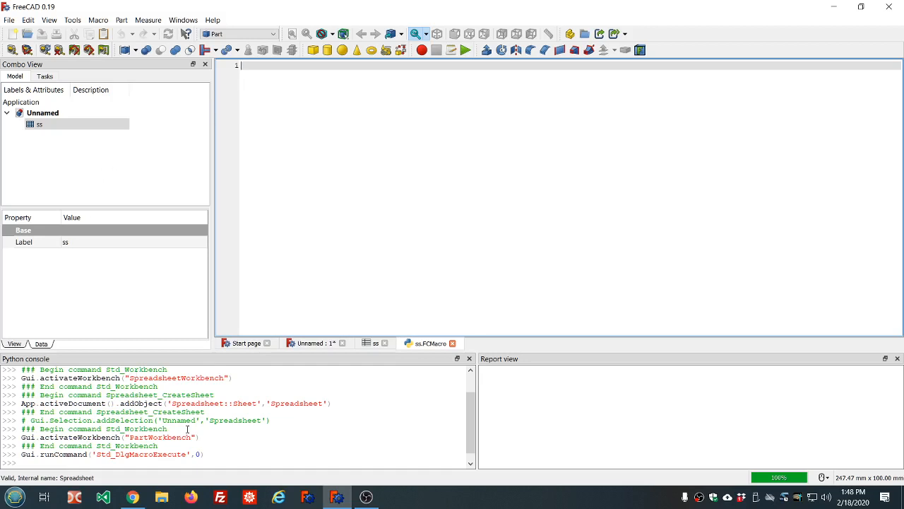
- Examine the Python console history for the commands that activated the Spreadsheet workbench and created the spreadsheet
scroll(187, 429, "up", 1)
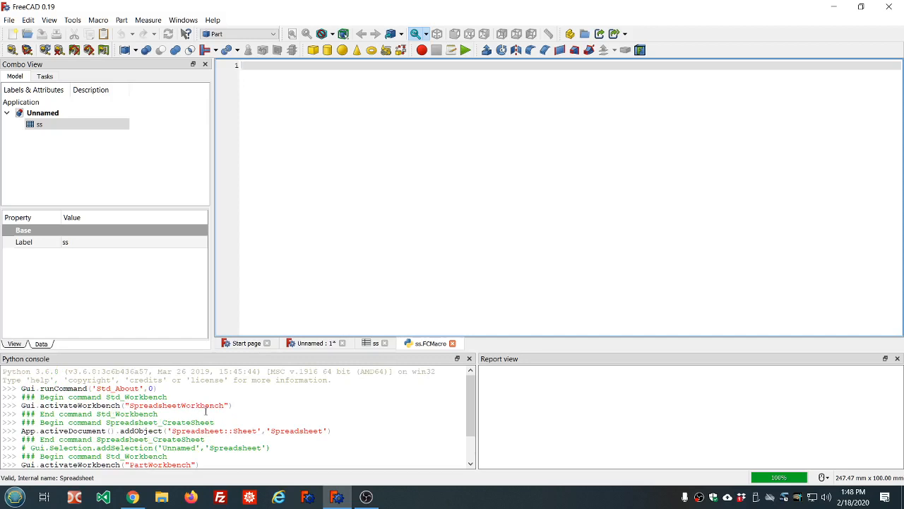
scroll(235, 414, "down", 1)
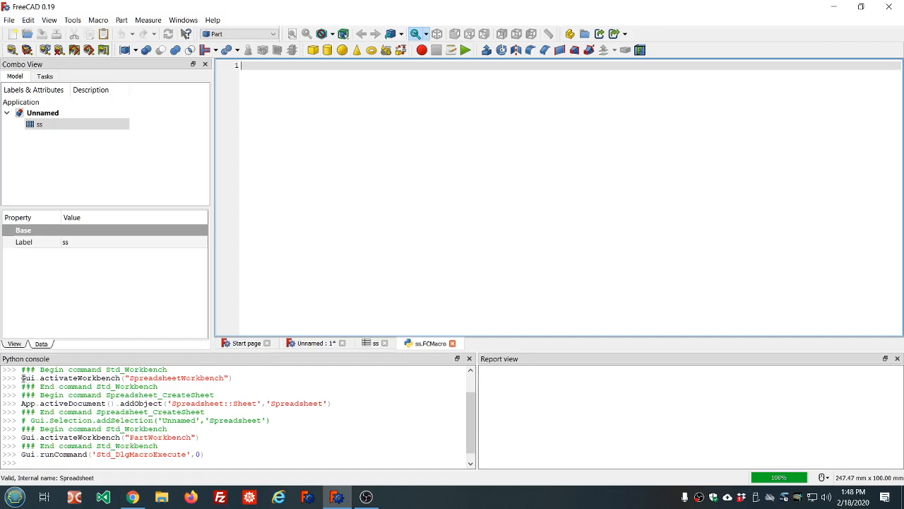
left_click_drag(22, 379, 242, 377)
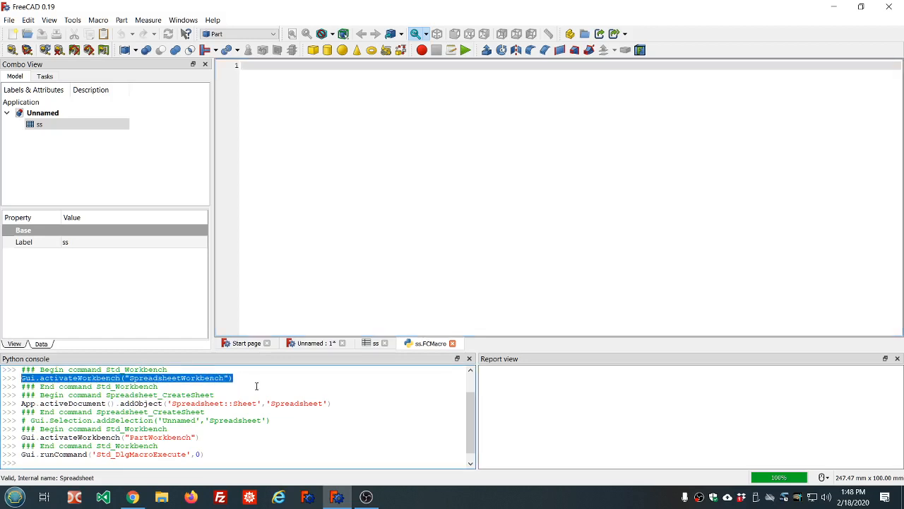
left_click(79, 412)
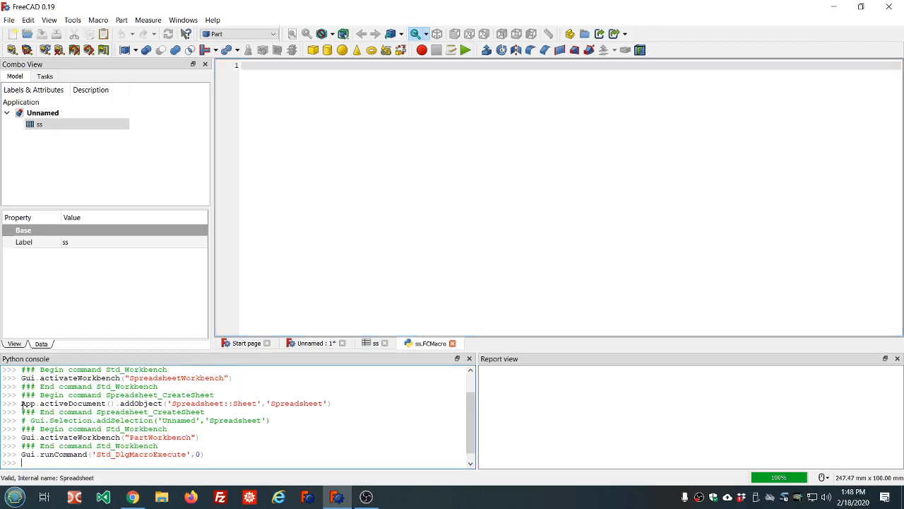
left_click_drag(22, 404, 336, 404)
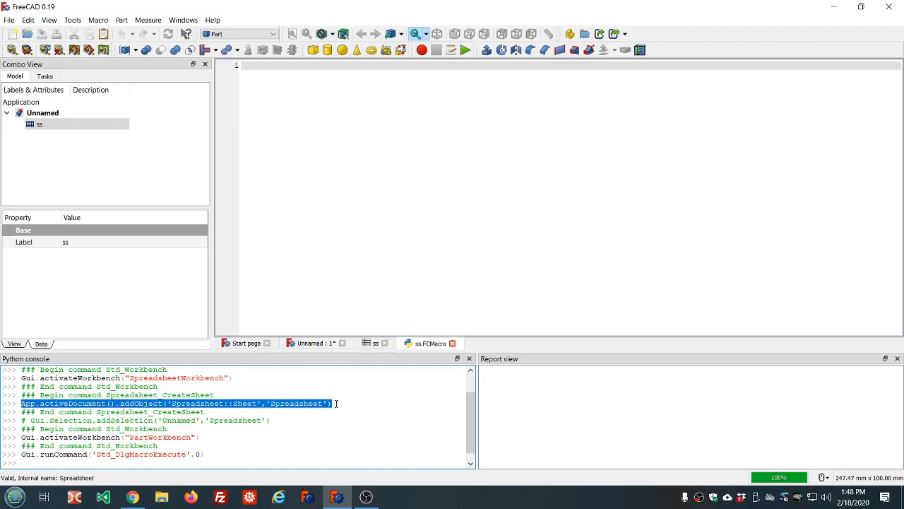
left_click(241, 440)
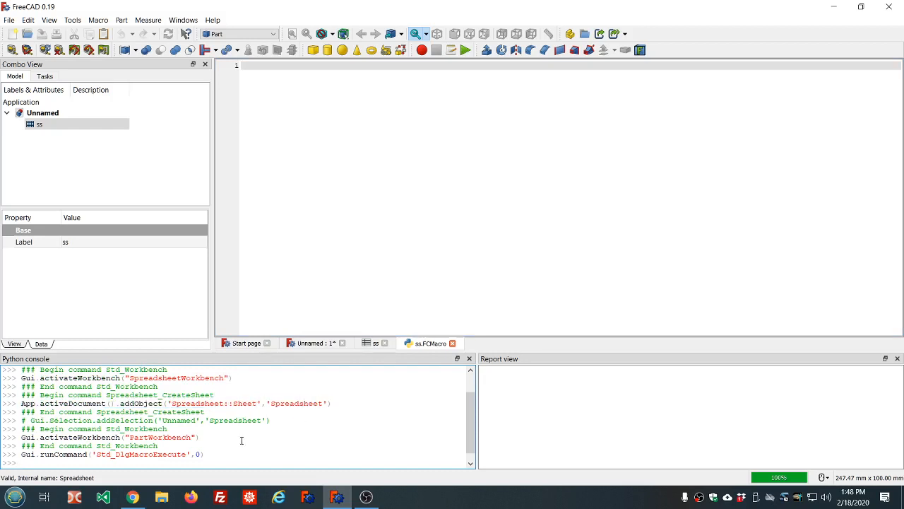
scroll(229, 437, "down", 1)
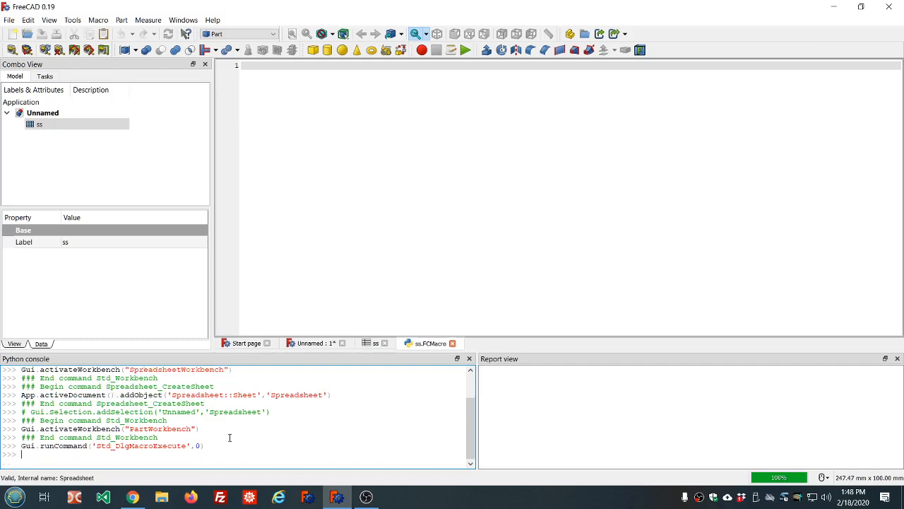
scroll(230, 437, "up", 1)
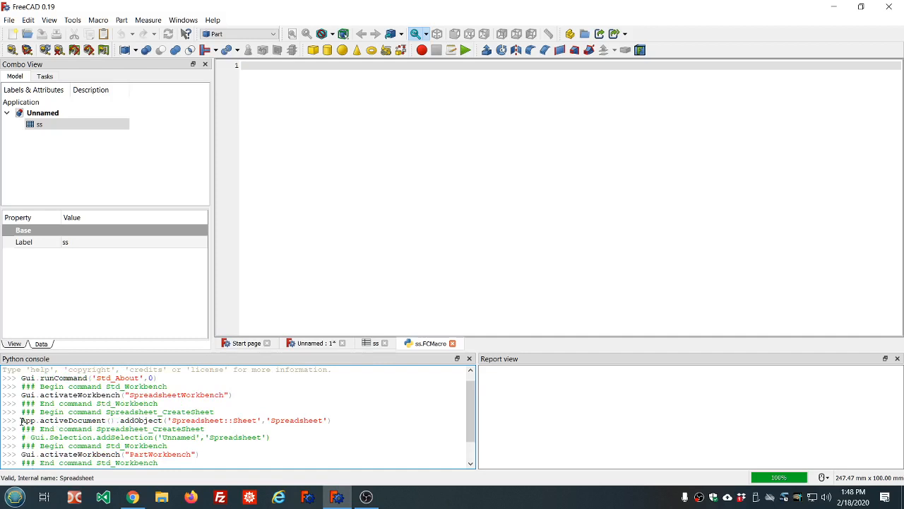
- Copy App.activeDocument().addObject('Spreadsheet::Sheet','Spreadsheet') from the Python console history and paste it into the empty ss macro
left_click_drag(21, 420, 357, 420)
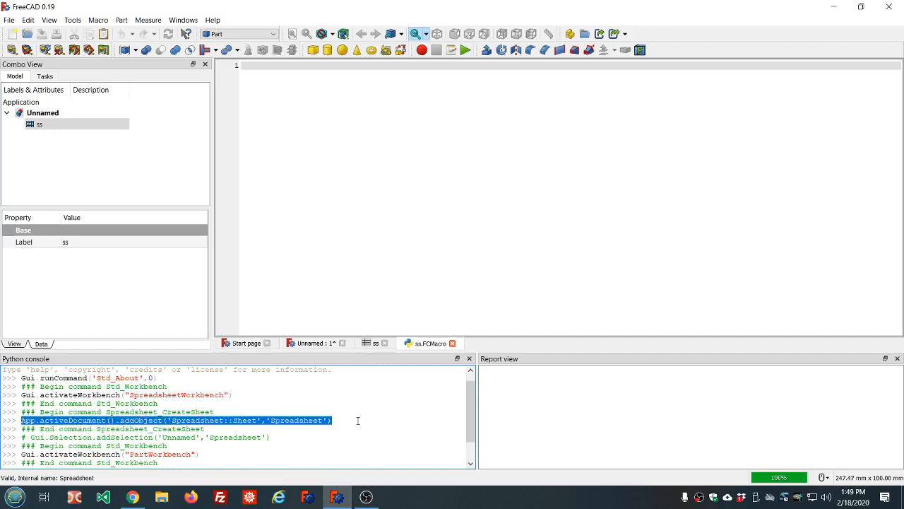
right_click(287, 422)
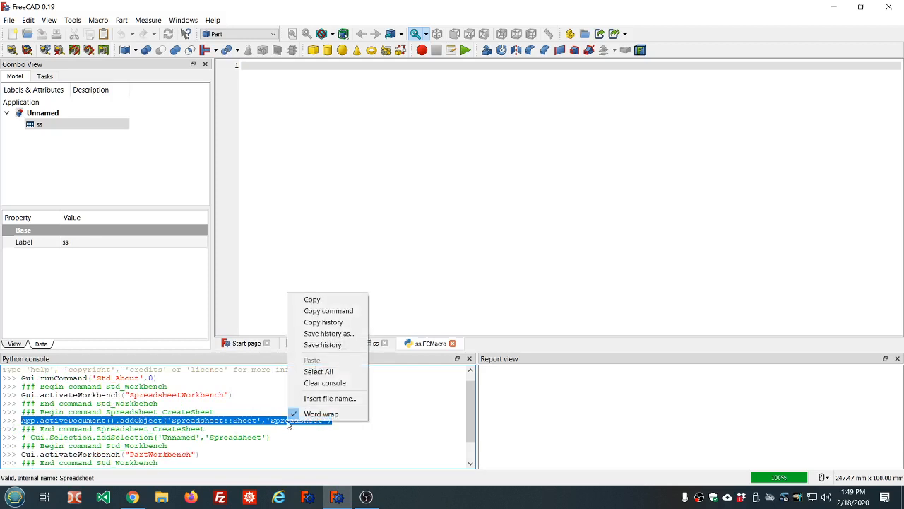
left_click(311, 312)
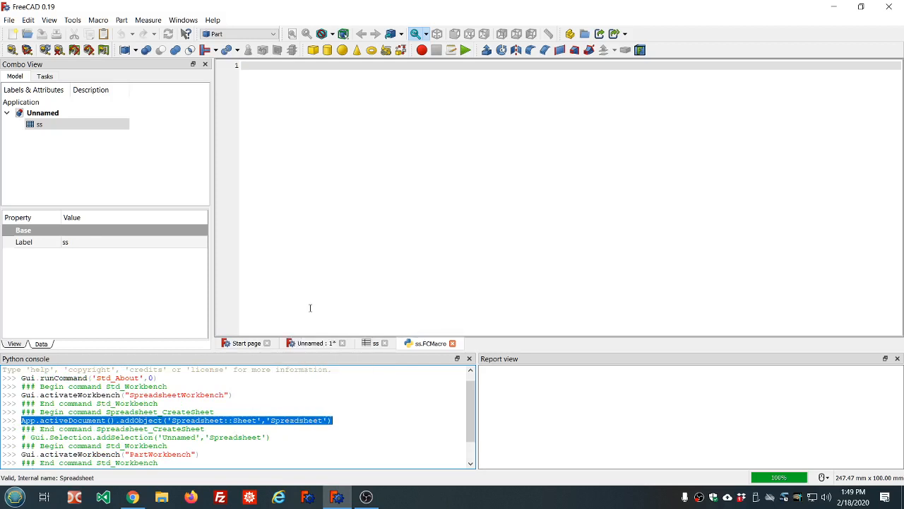
right_click(276, 96)
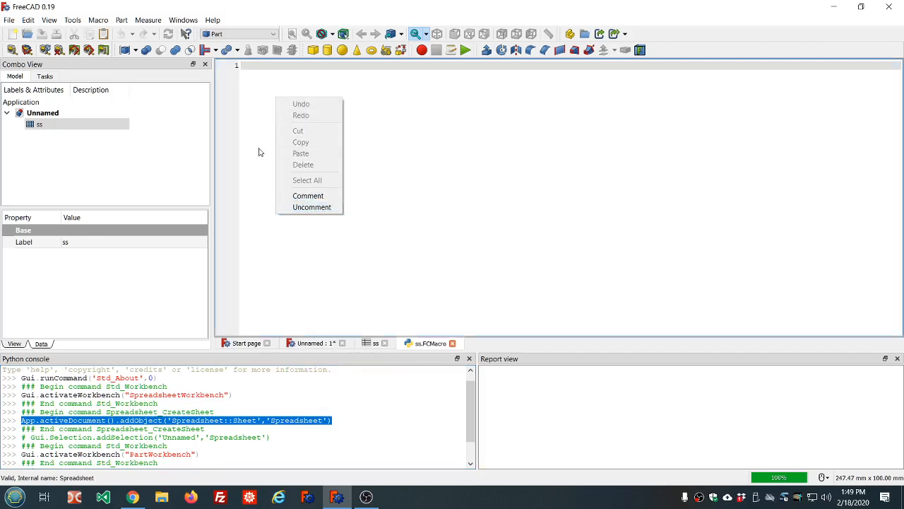
left_click(256, 88)
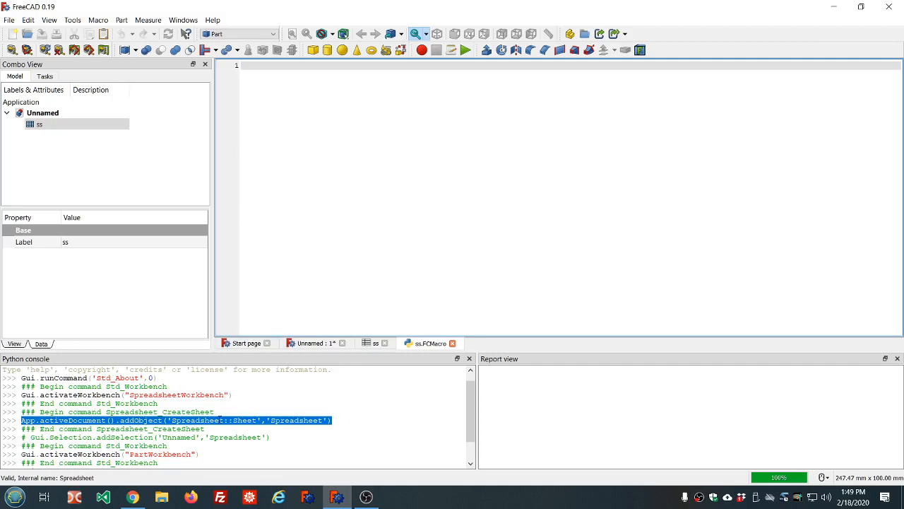
right_click(304, 419)
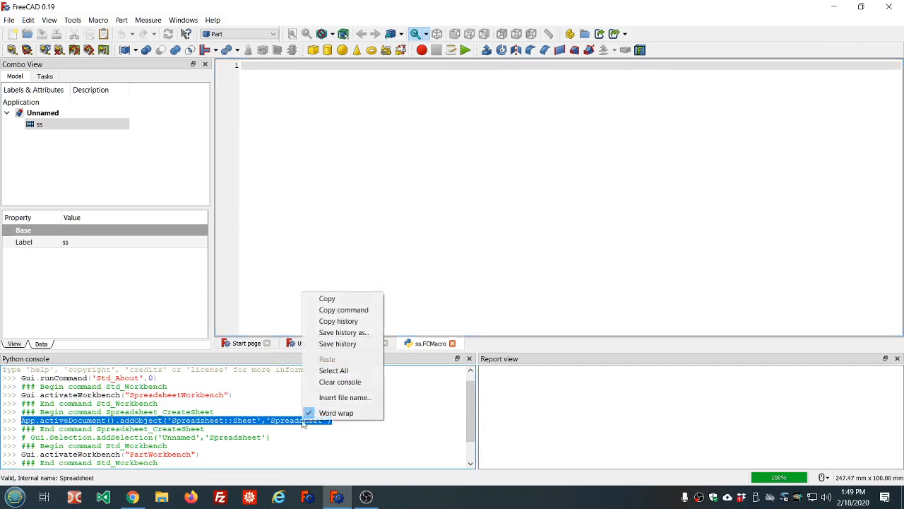
left_click(327, 299)
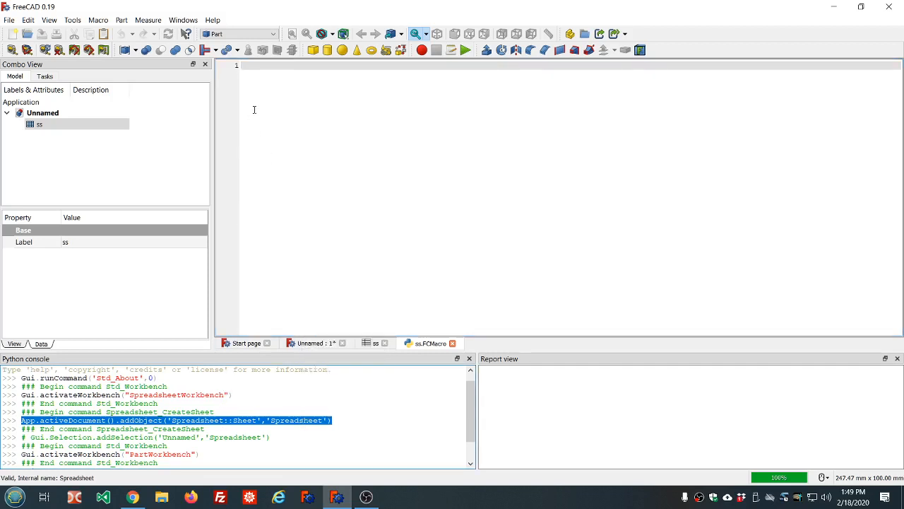
key("ctrl+v")
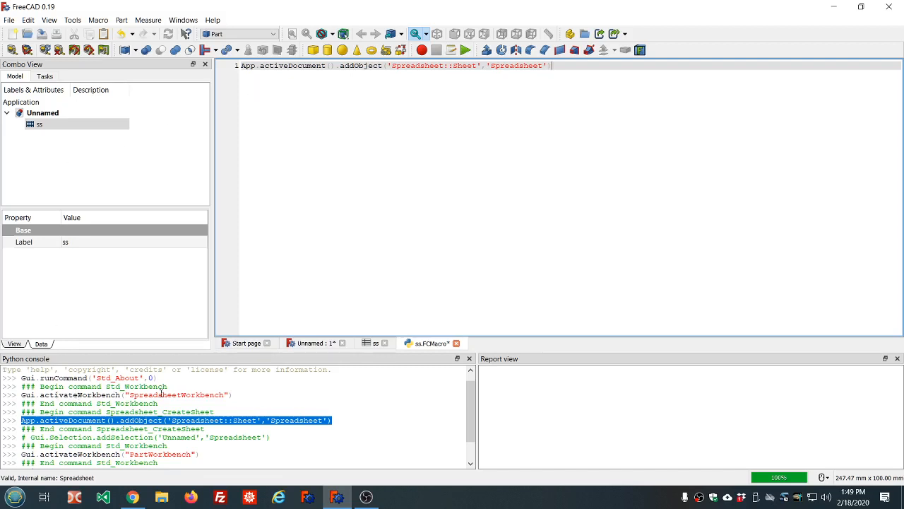
- Examine the object type argument 'Spreadsheet::Sheet' in the macro's addObject line
left_click(114, 393)
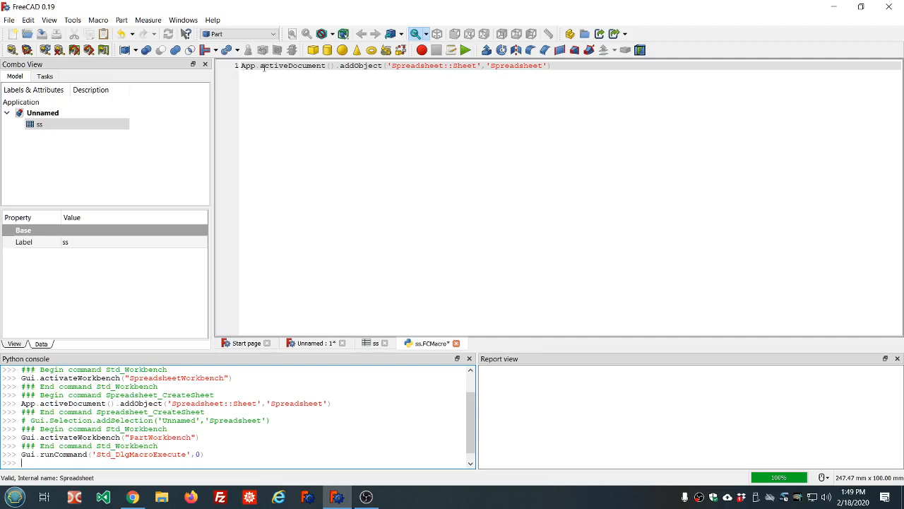
left_click(336, 65)
left_click_drag(387, 65, 482, 65)
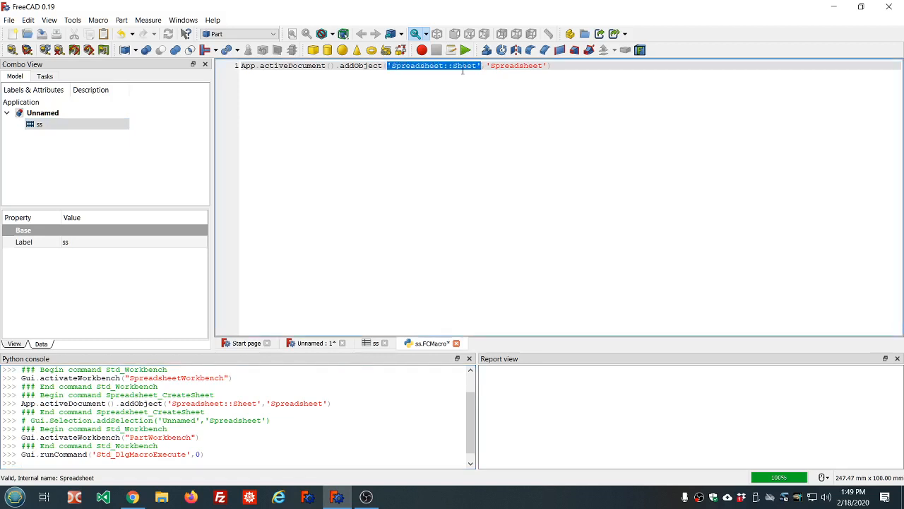
key("End")
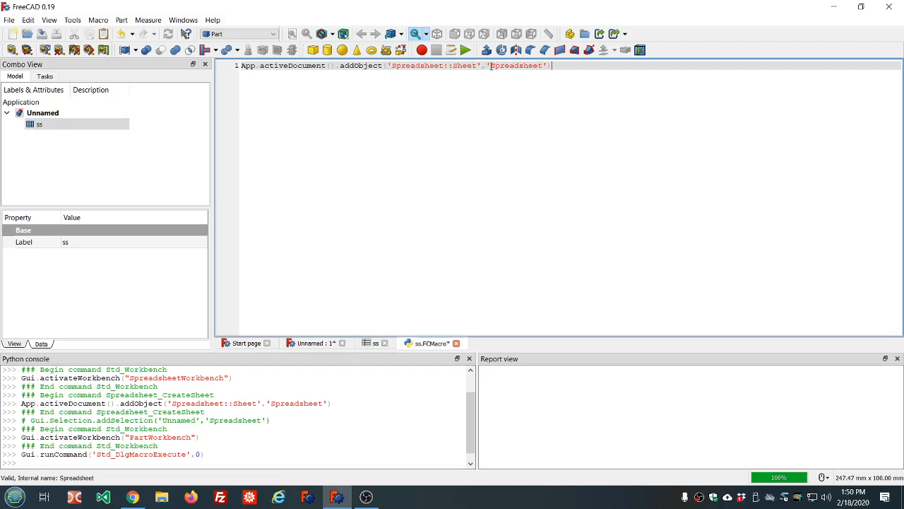
- Change the object name argument in the macro's addObject line to 'ss' and save the macro
left_click_drag(491, 65, 542, 66)
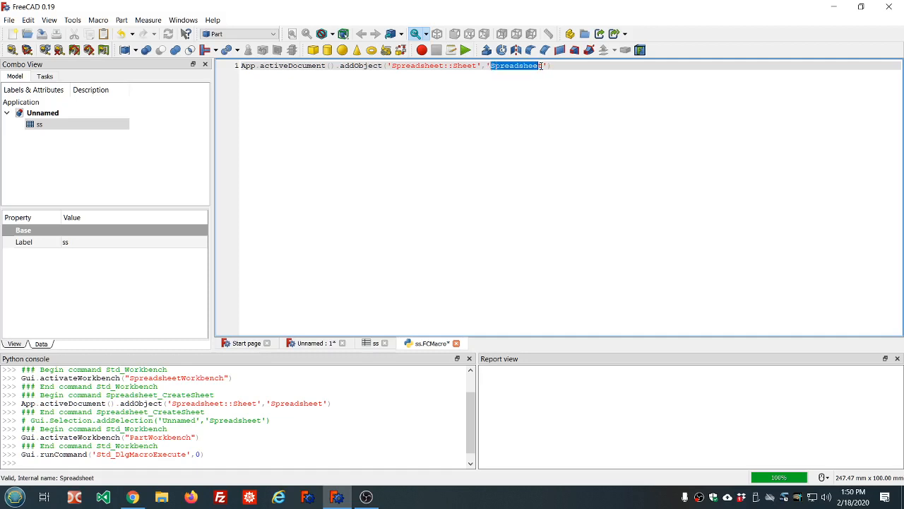
key("BackSpace")
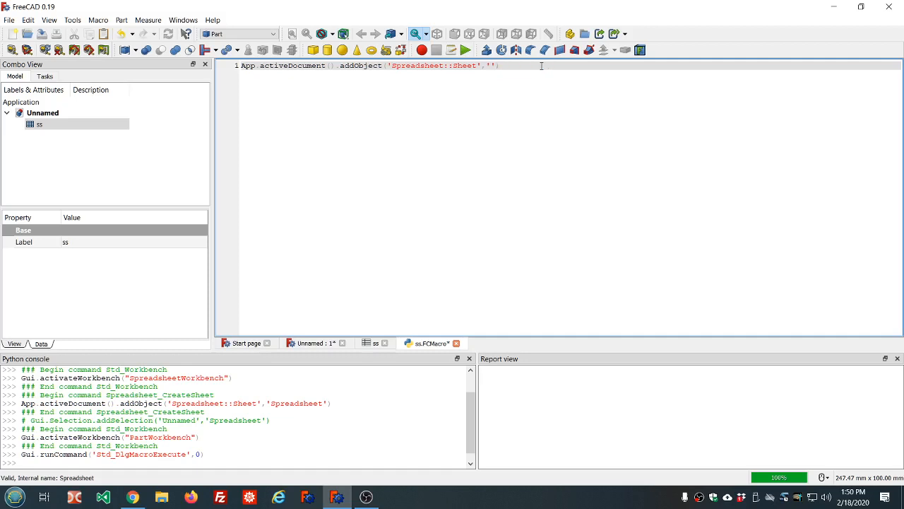
type("ss")
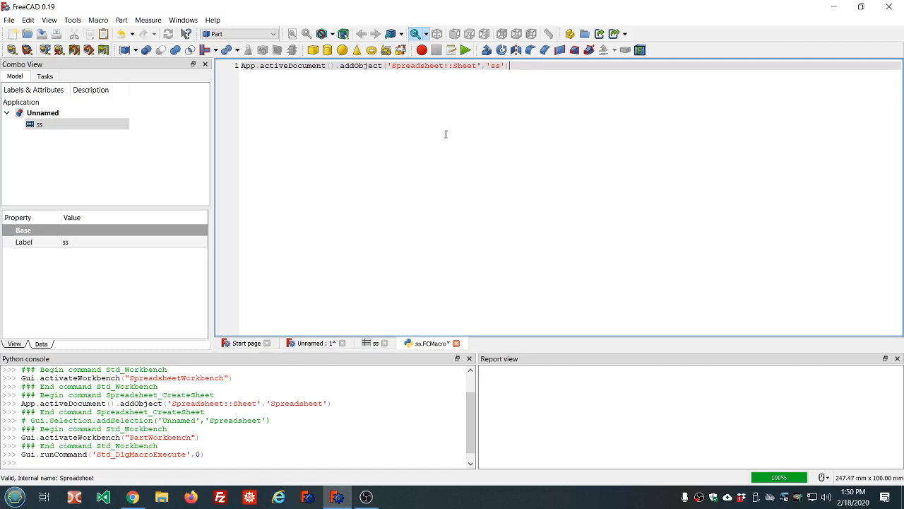
left_click(43, 37)
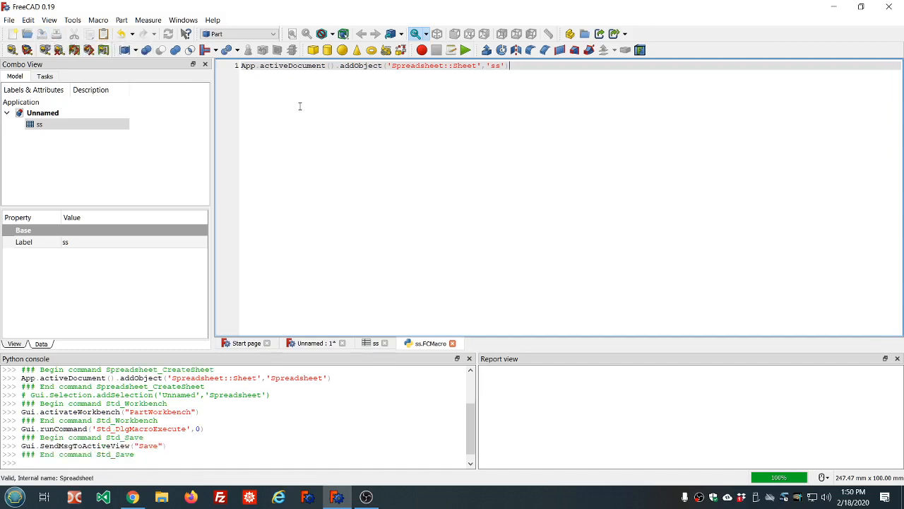
- Close the ss macro editor and the Unnamed document with its spreadsheet, discarding the document's changes
left_click(452, 343)
left_click(342, 343)
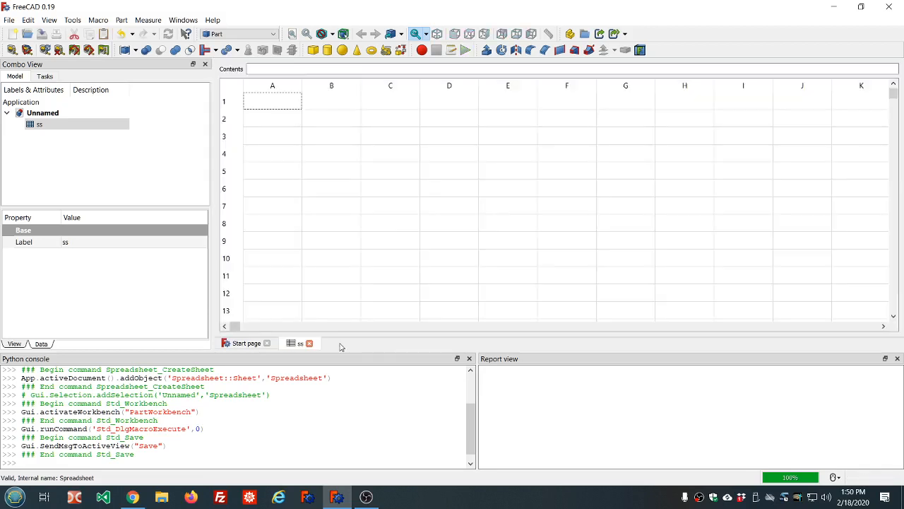
left_click(309, 344)
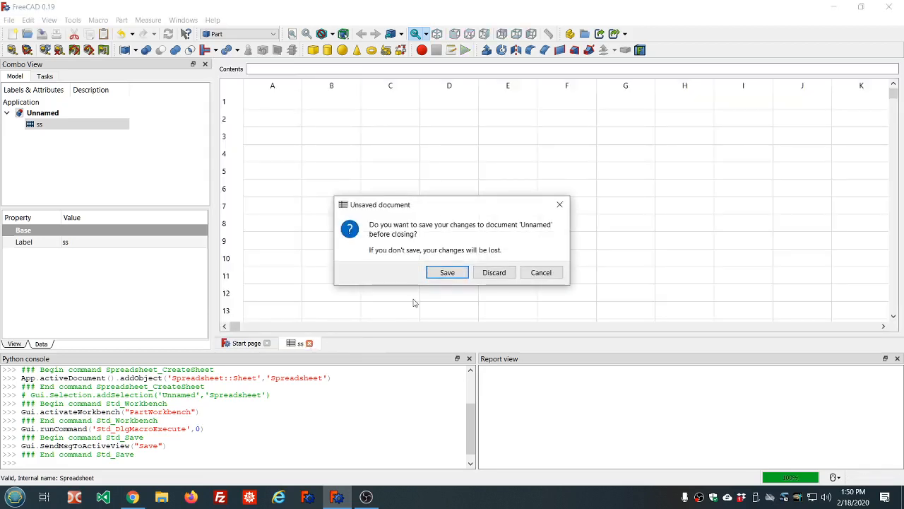
left_click(494, 273)
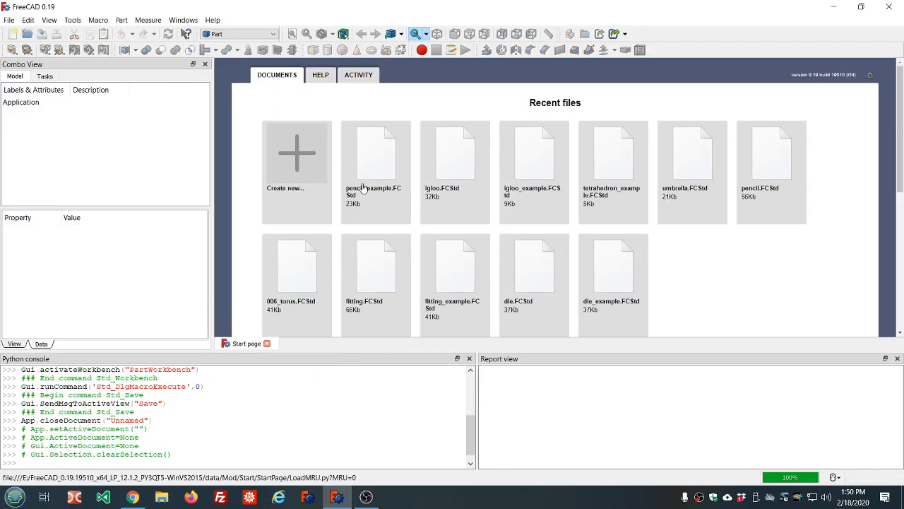
- Create a new empty document and execute the user macro ss.FCMacro in it
left_click(304, 156)
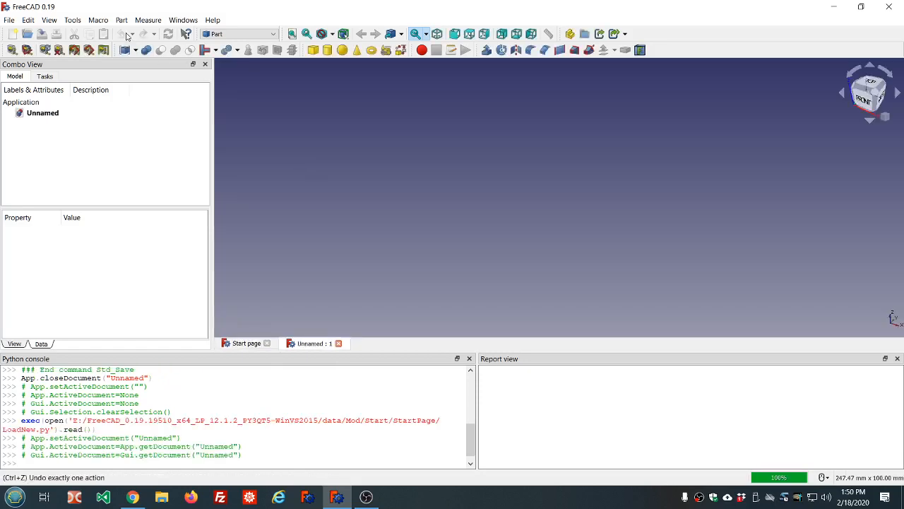
left_click(98, 20)
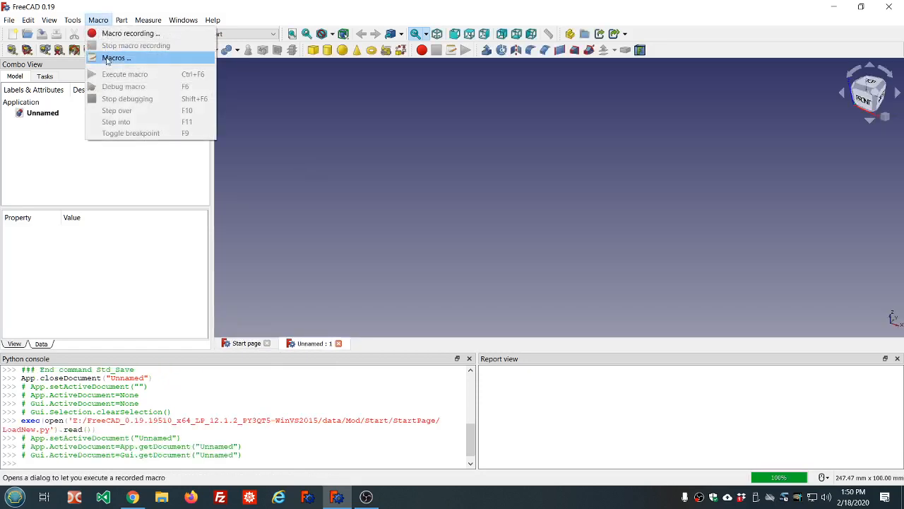
left_click(108, 59)
scroll(474, 212, "down", 8)
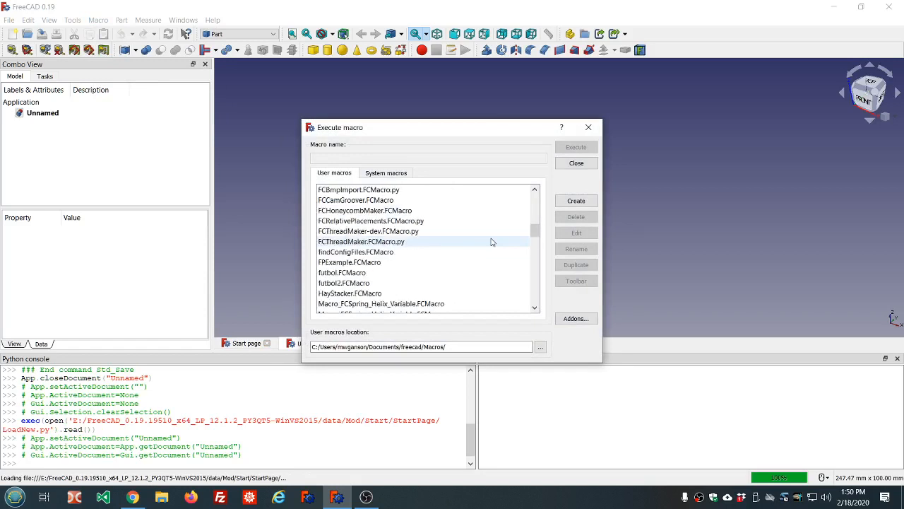
scroll(492, 241, "down", 12)
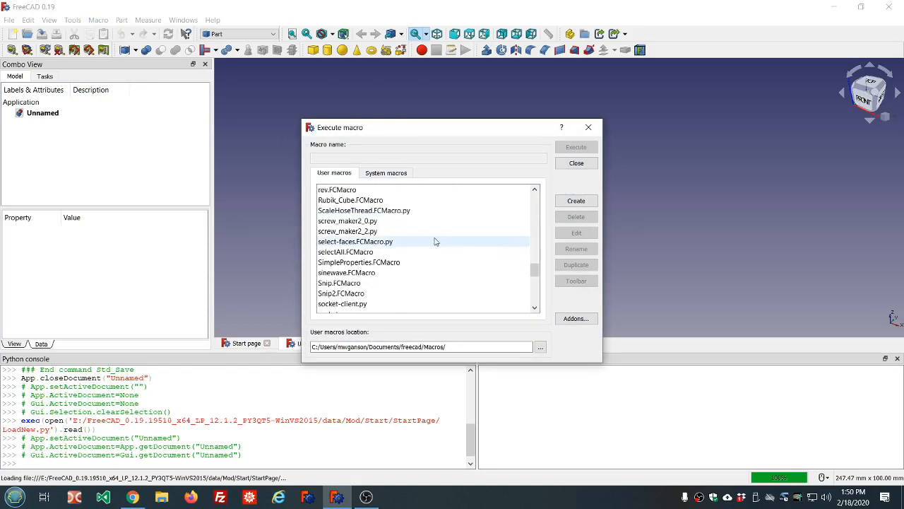
scroll(435, 241, "down", 3)
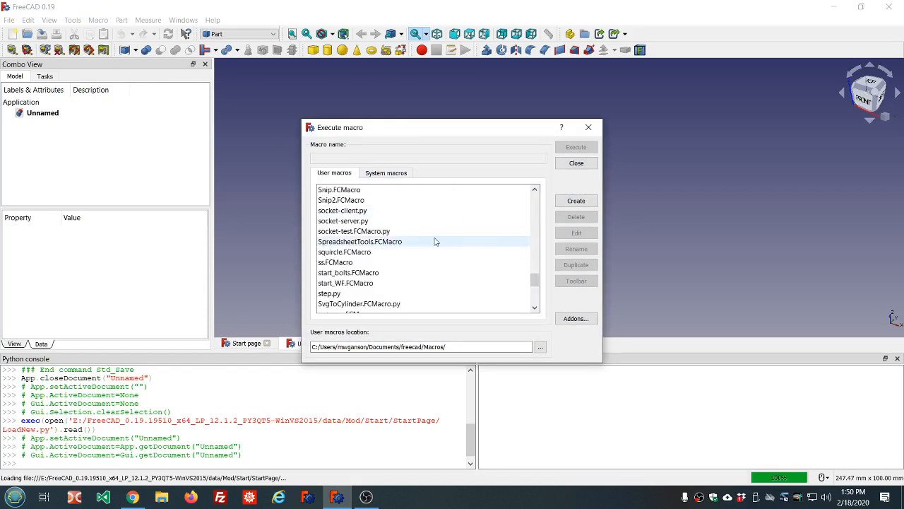
left_click(371, 264)
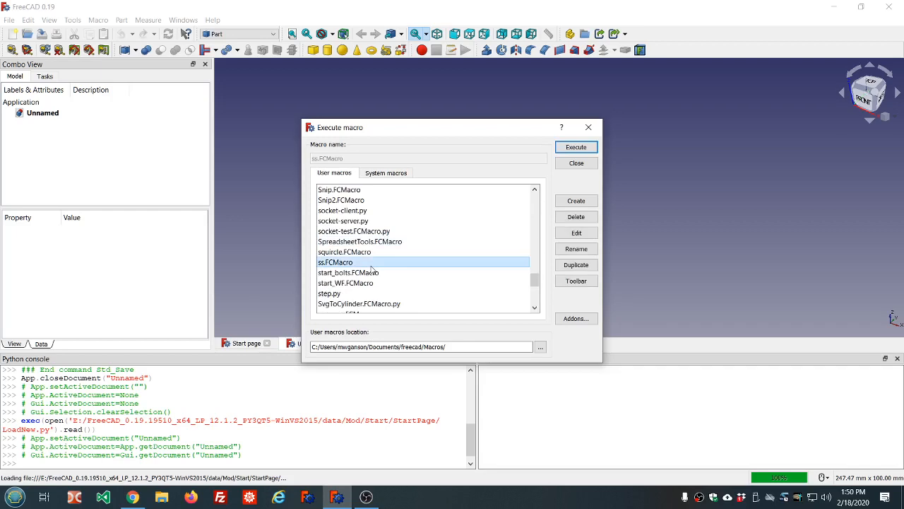
left_click(577, 147)
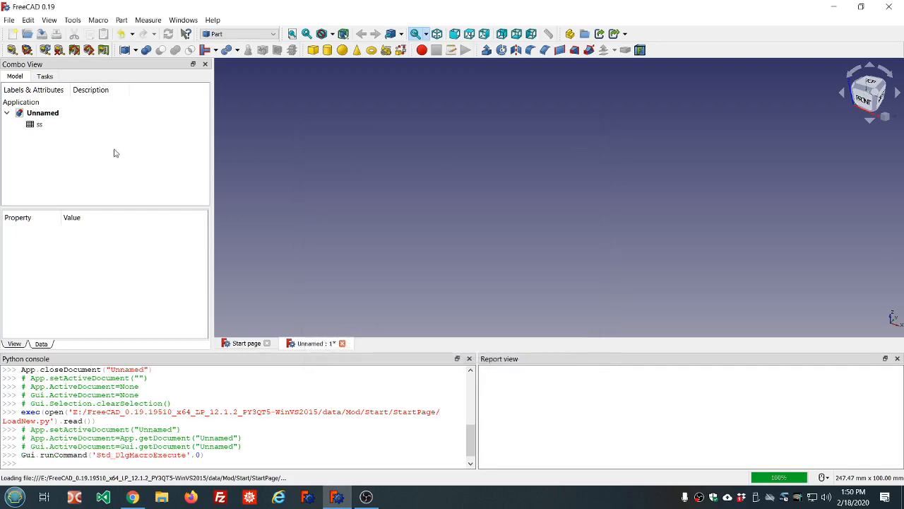
- Open the ss spreadsheet to check it, and close the document without saving its changes
double_click(40, 125)
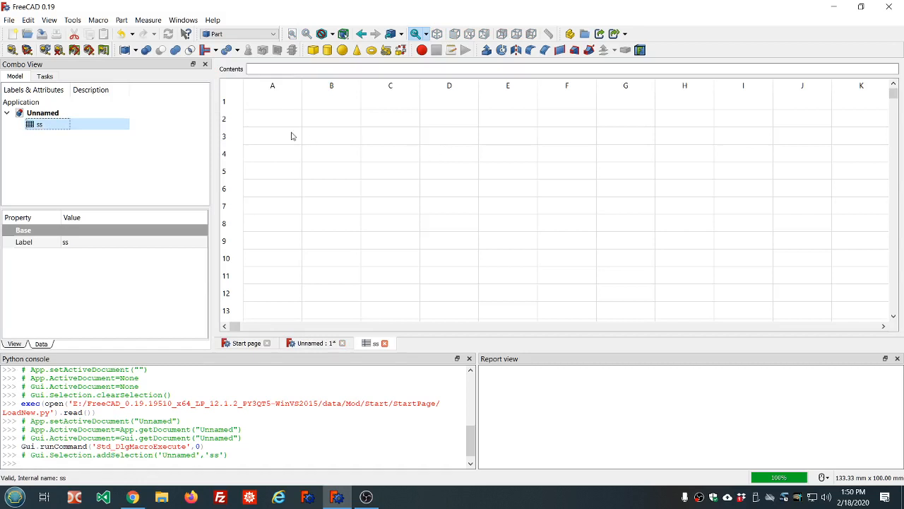
left_click(385, 343)
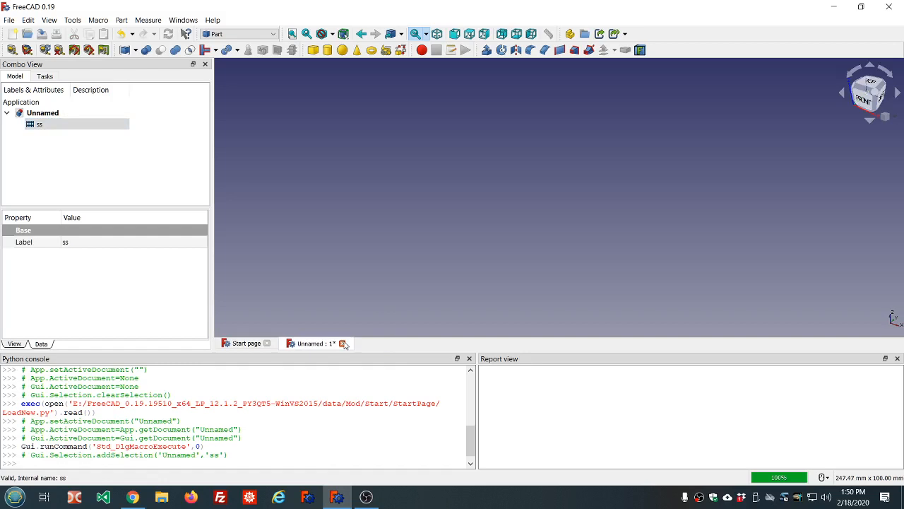
left_click(342, 343)
left_click(482, 274)
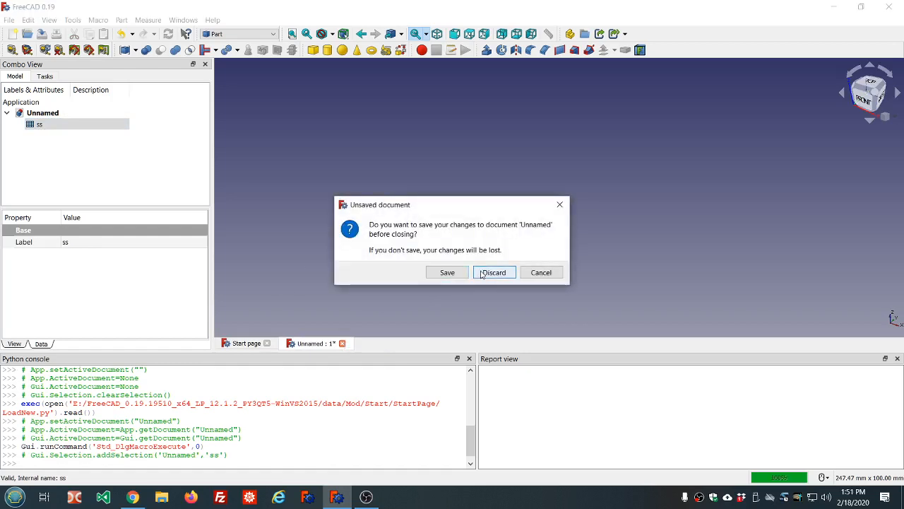
- Start the walkthrough for adding the user macro ss.FCMacro to a toolbar
left_click(98, 21)
left_click(111, 57)
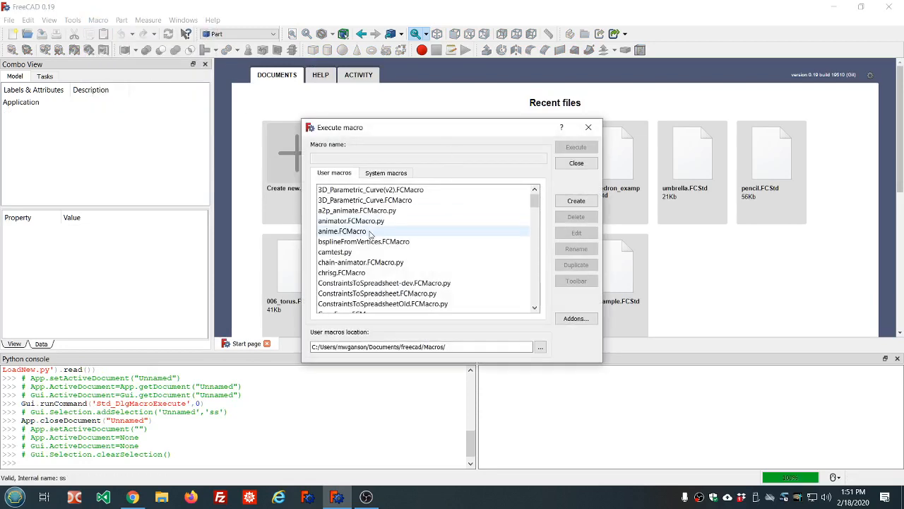
scroll(370, 237, "down", 1)
scroll(370, 237, "down", 19)
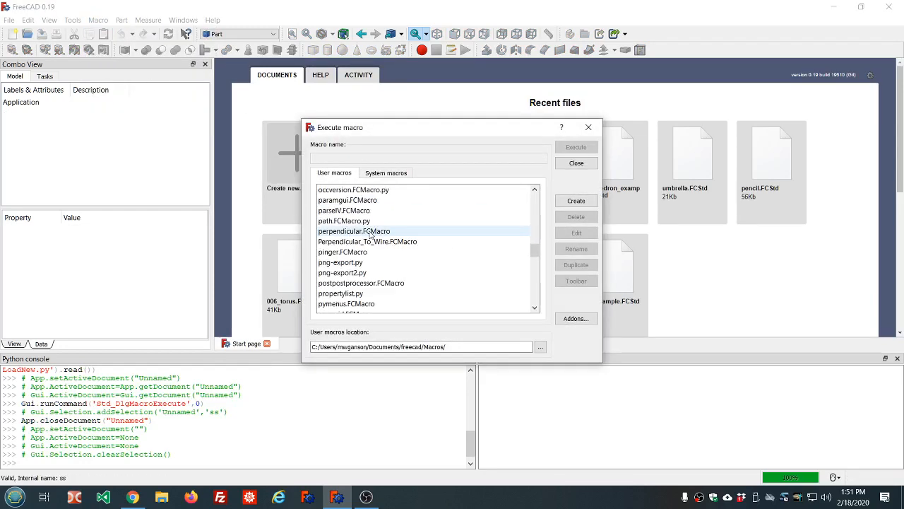
scroll(371, 236, "down", 3)
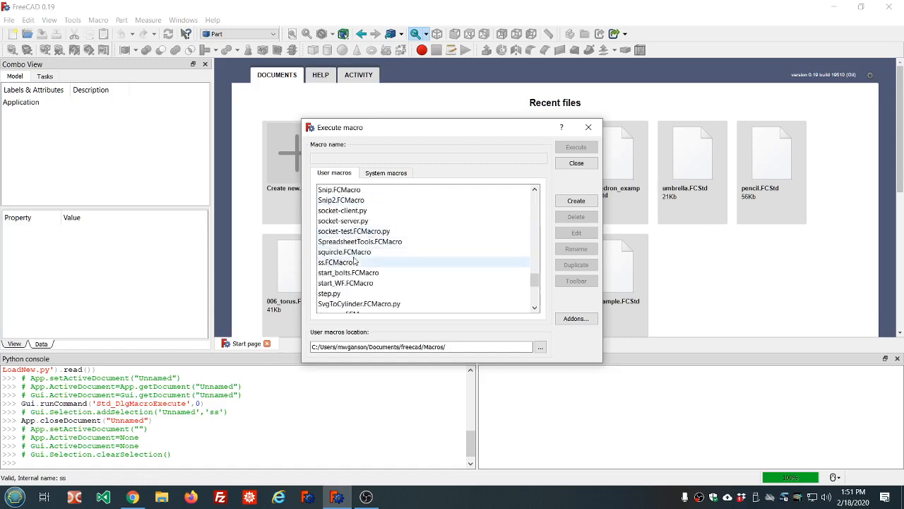
left_click(346, 262)
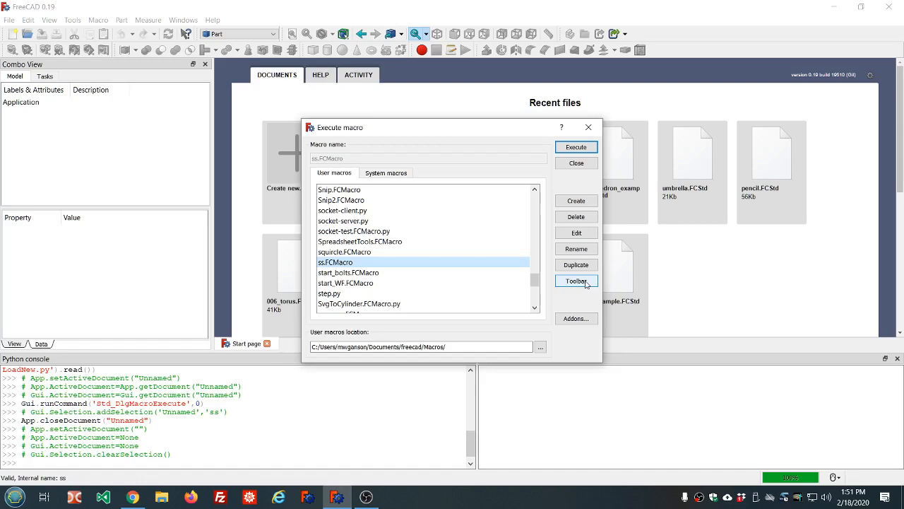
left_click(576, 281)
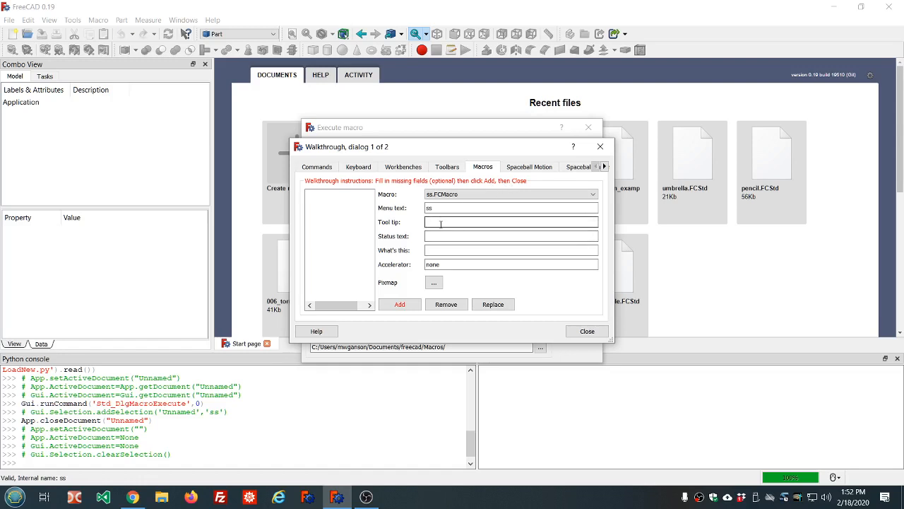
- Enter "(ss) creates a new spreadsheet object named 'ss'" as the macro's tool tip, leaving status text empty and the accelerator at none
type("ss) creates a new spreadsheet object n")
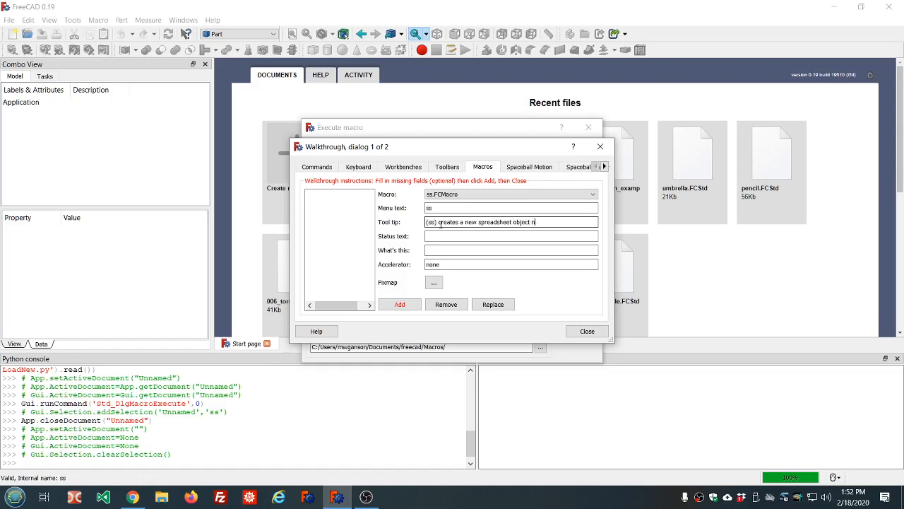
type("amed 'ss'")
left_click(437, 236)
left_click(443, 265)
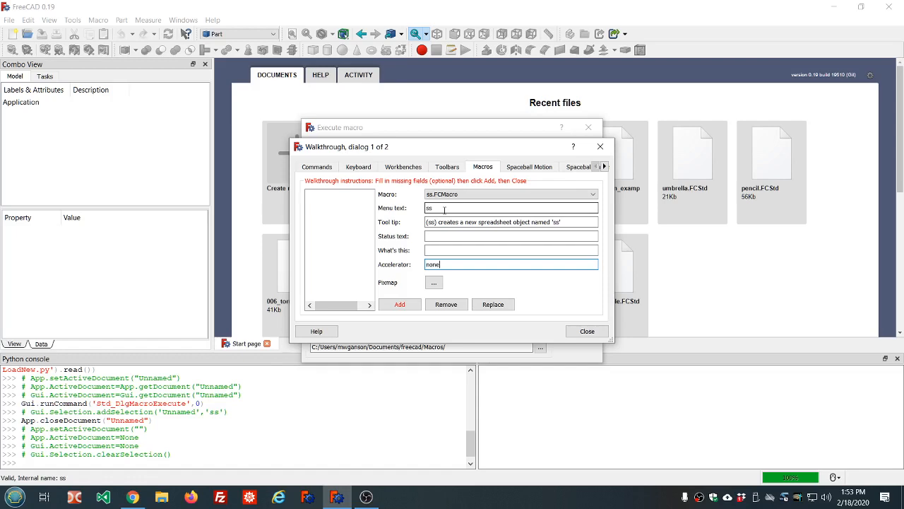
- Assign the black bird icon as the ss macro's pixmap
left_click(434, 284)
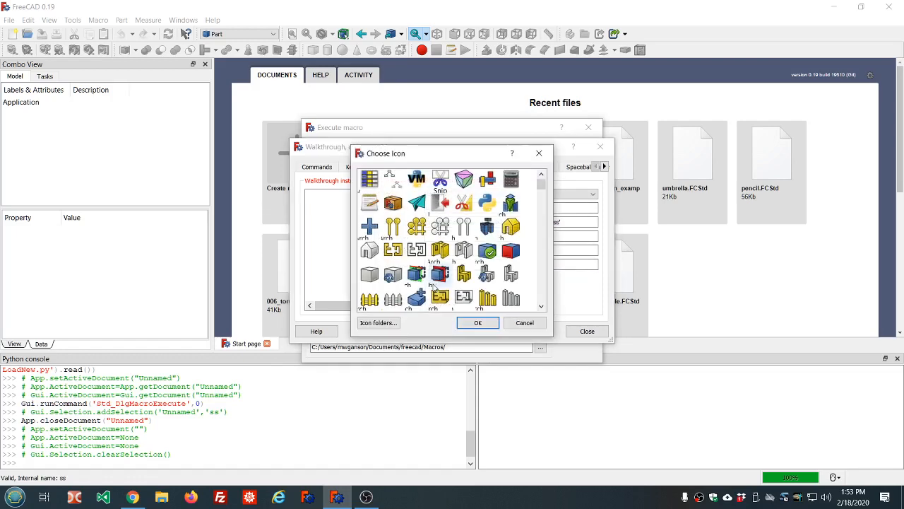
scroll(460, 204, "down", 5)
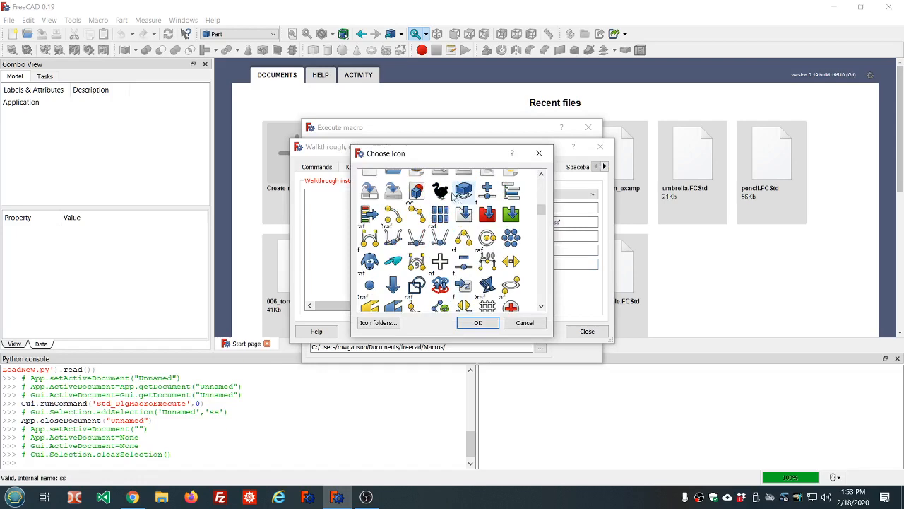
double_click(440, 190)
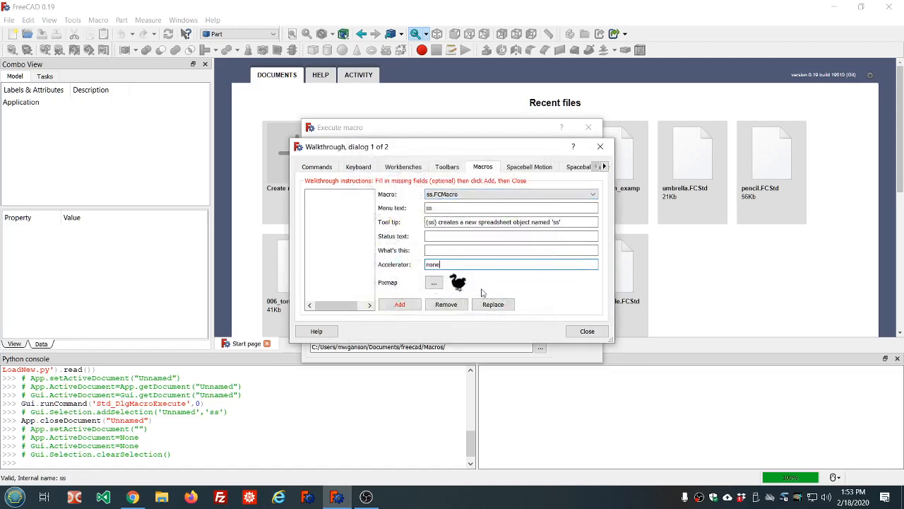
- Assign the Python logo icon to the ss macro, add it as a custom command and continue to the toolbar walkthrough
left_click(434, 282)
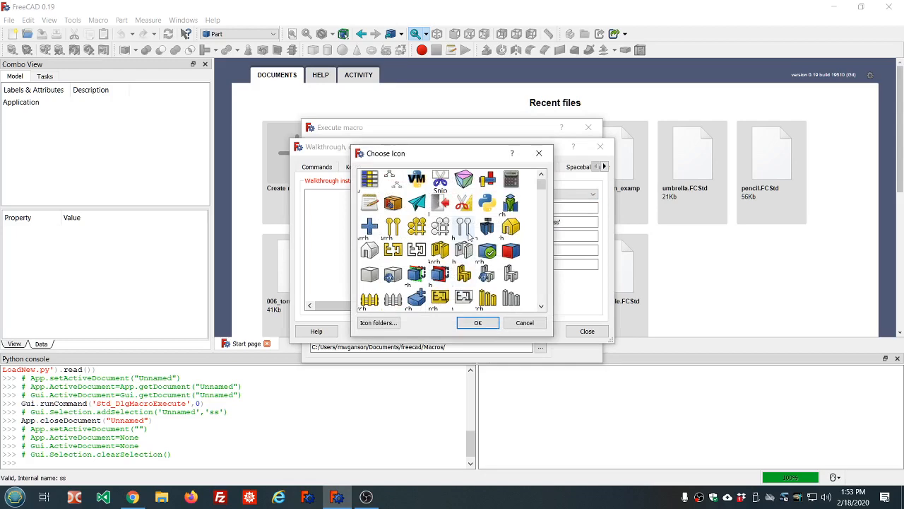
double_click(487, 203)
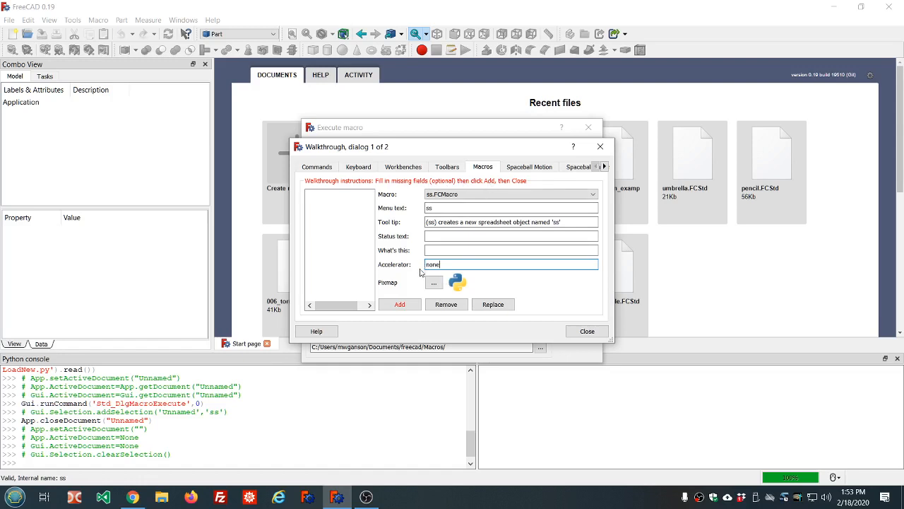
left_click(401, 308)
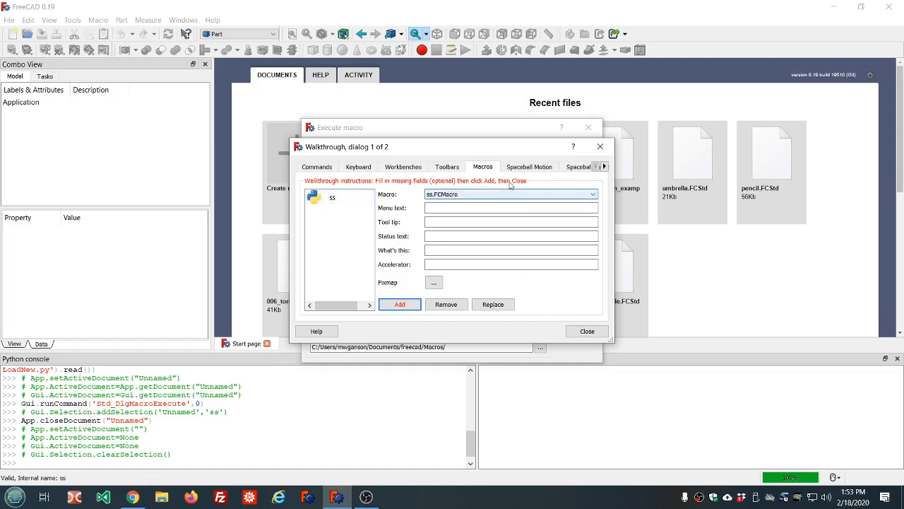
left_click(586, 332)
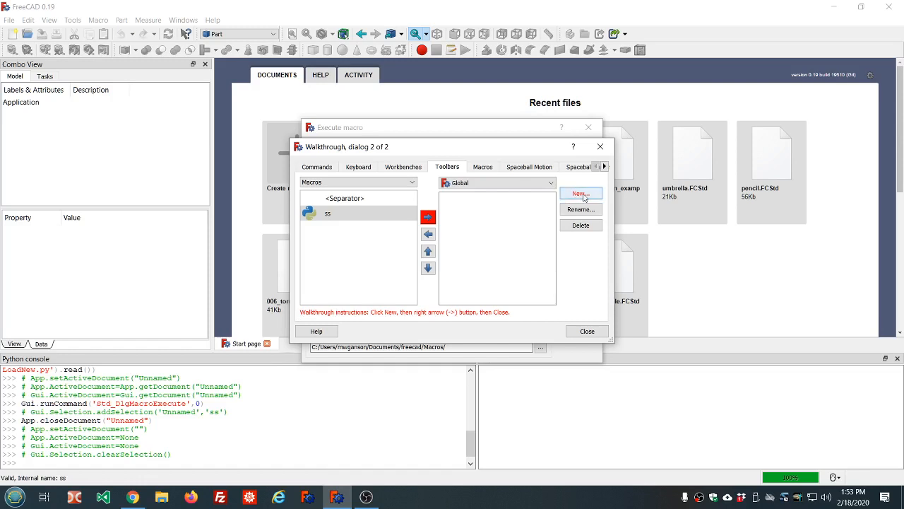
- Review the workbenches that the custom toolbar can belong to and keep Global selected
left_click(551, 183)
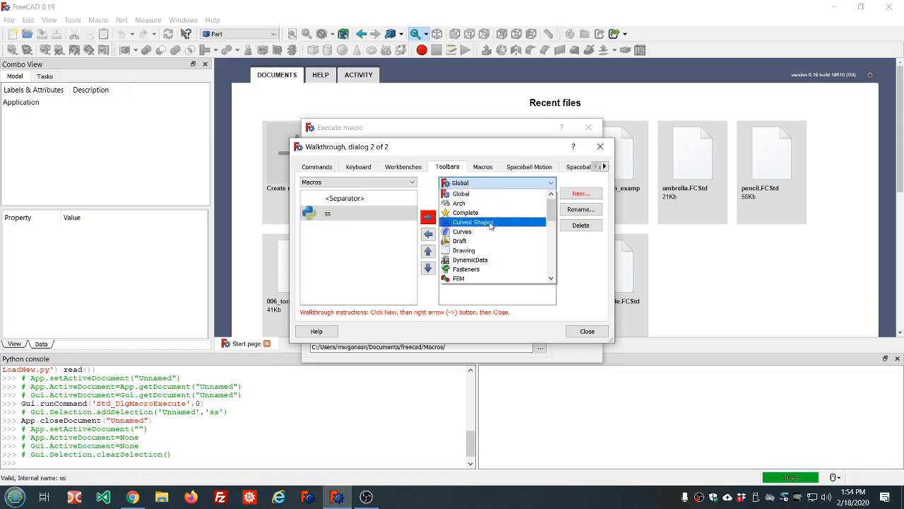
scroll(486, 248, "down", 4)
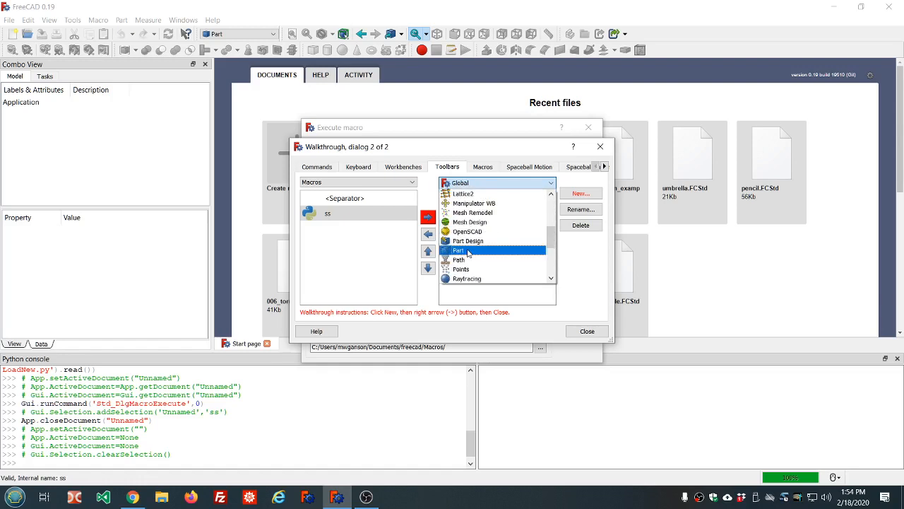
scroll(519, 252, "up", 4)
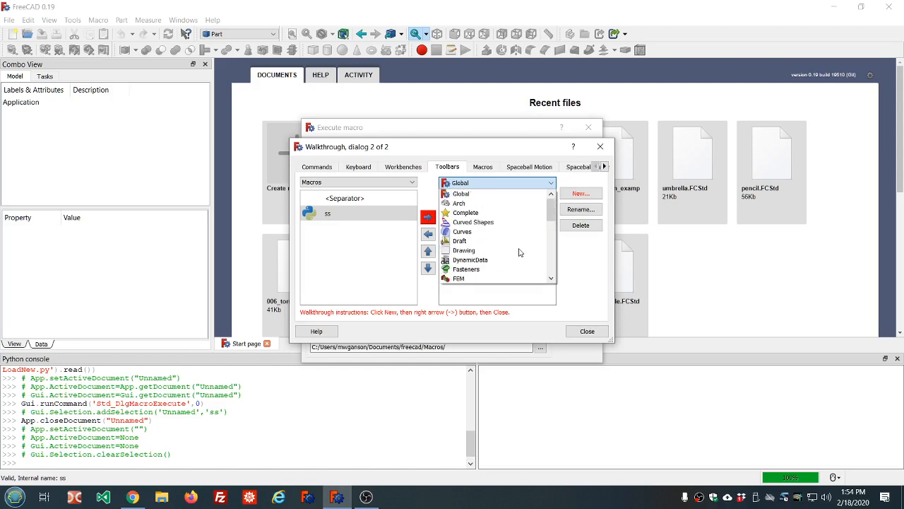
left_click(465, 194)
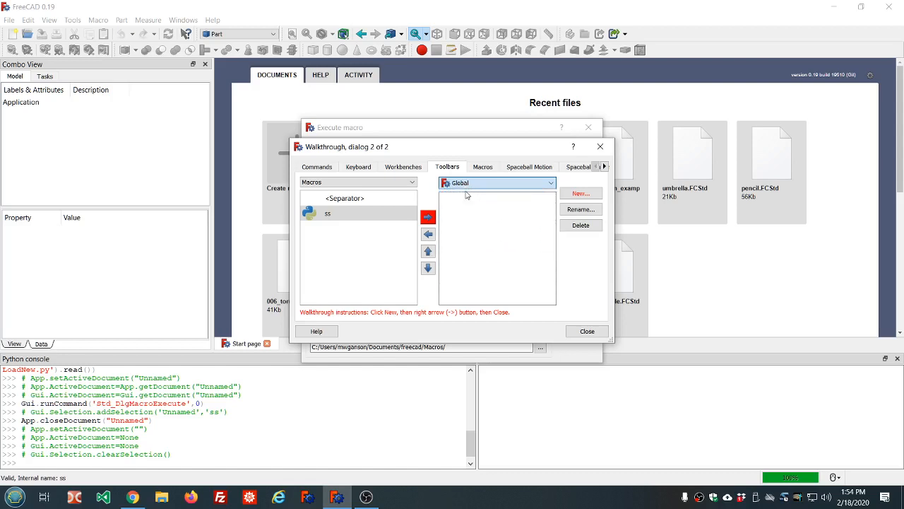
- Create a global toolbar named Custom1, add the ss macro to it, and close the customization and macro dialogs
left_click(581, 194)
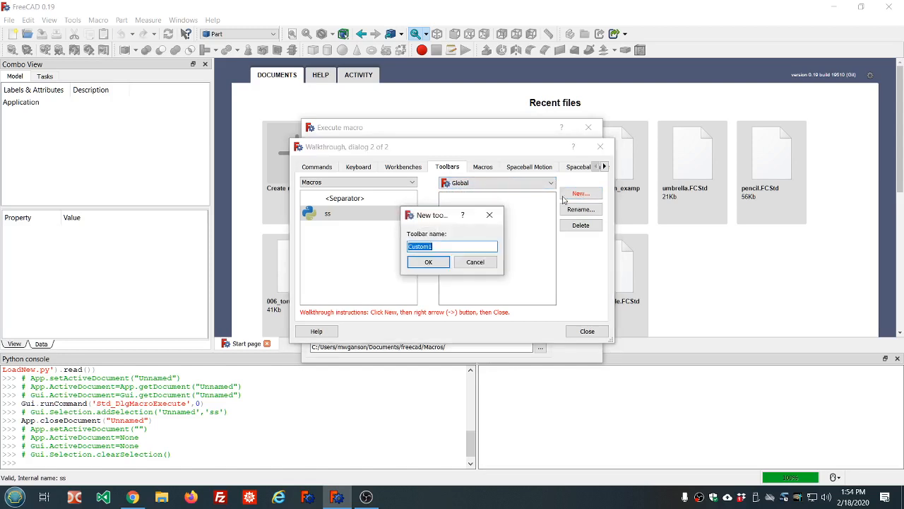
left_click(429, 262)
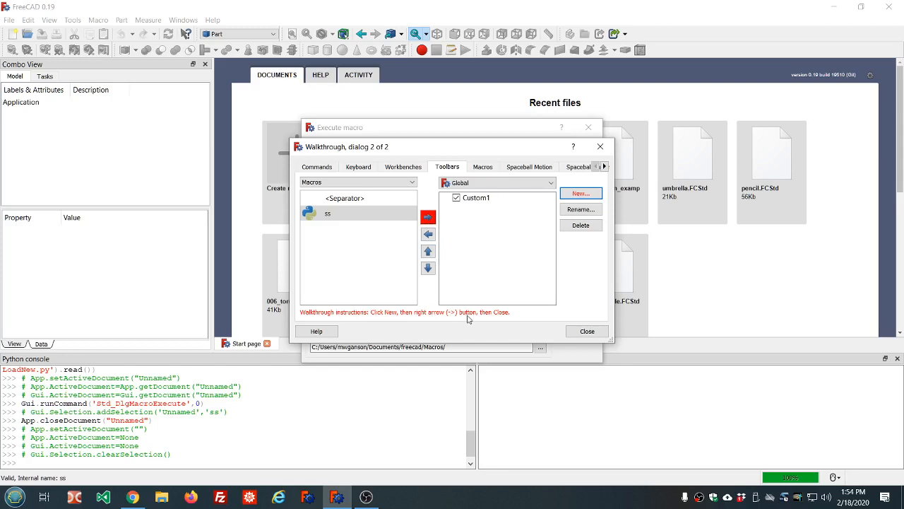
left_click(427, 219)
left_click(315, 214)
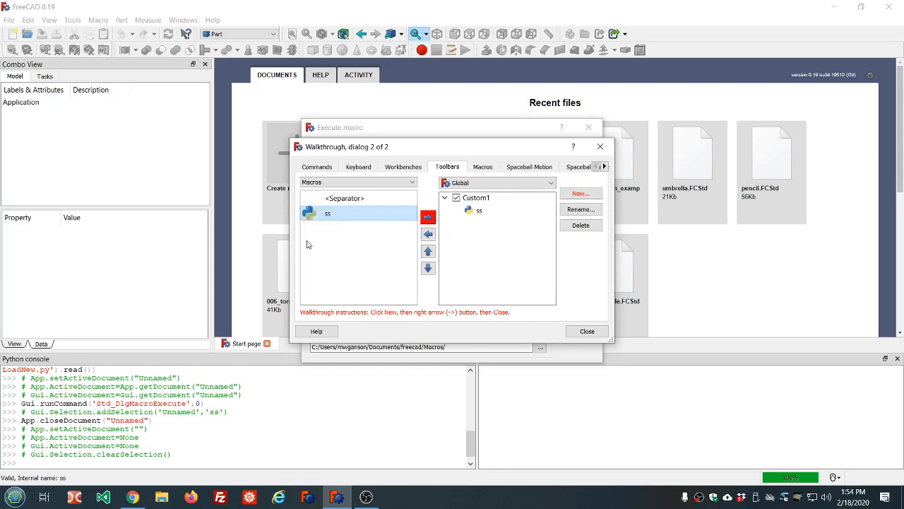
left_click(473, 212)
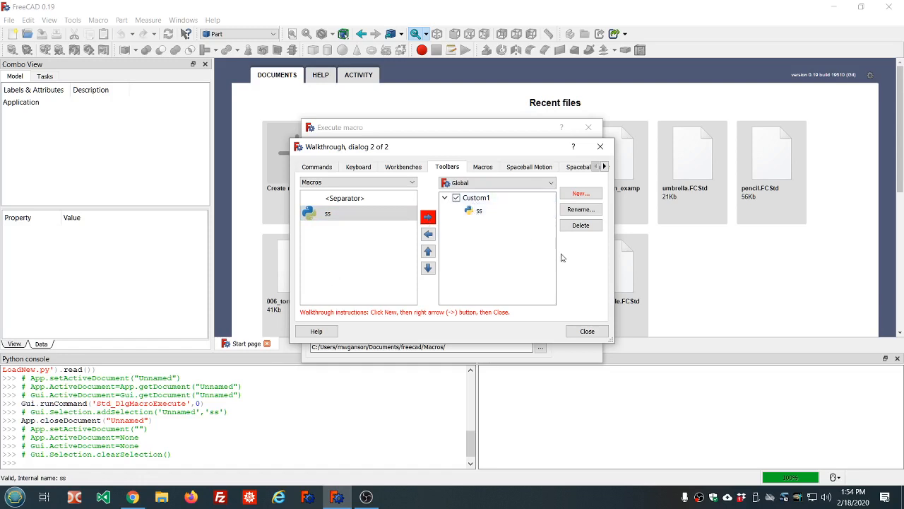
left_click(591, 335)
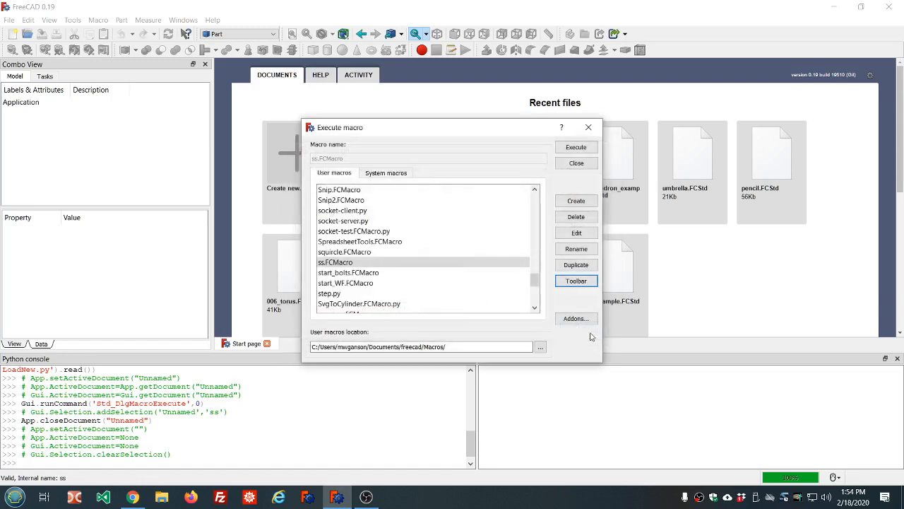
left_click(577, 163)
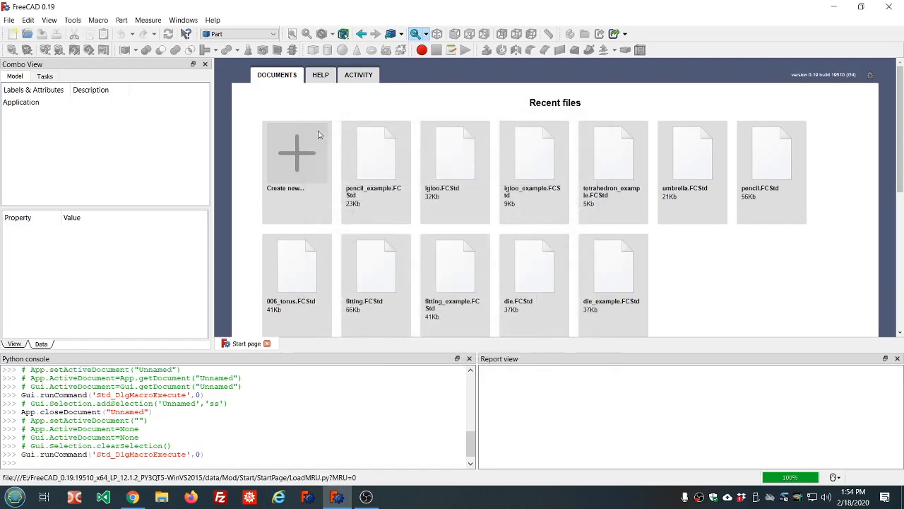
- Create a new document and load the custom toolbar by switching to the Points workbench and back to Part
left_click(296, 157)
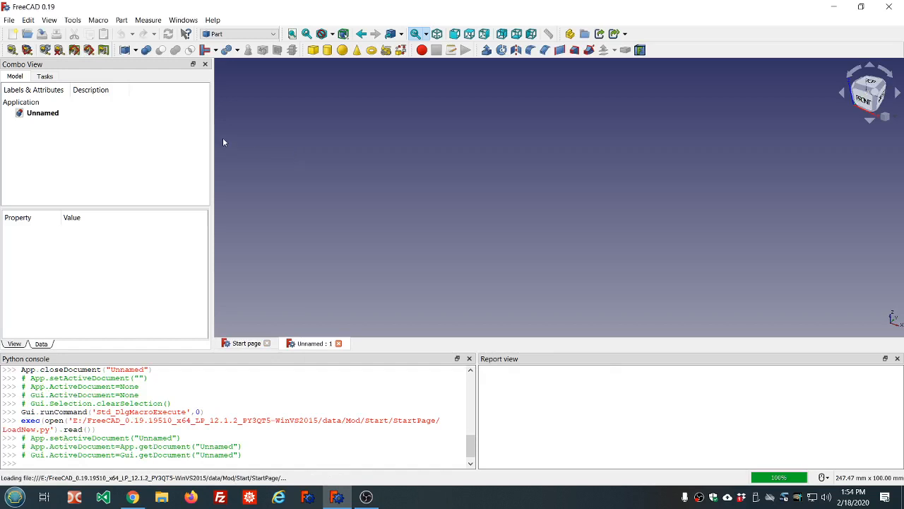
left_click(274, 36)
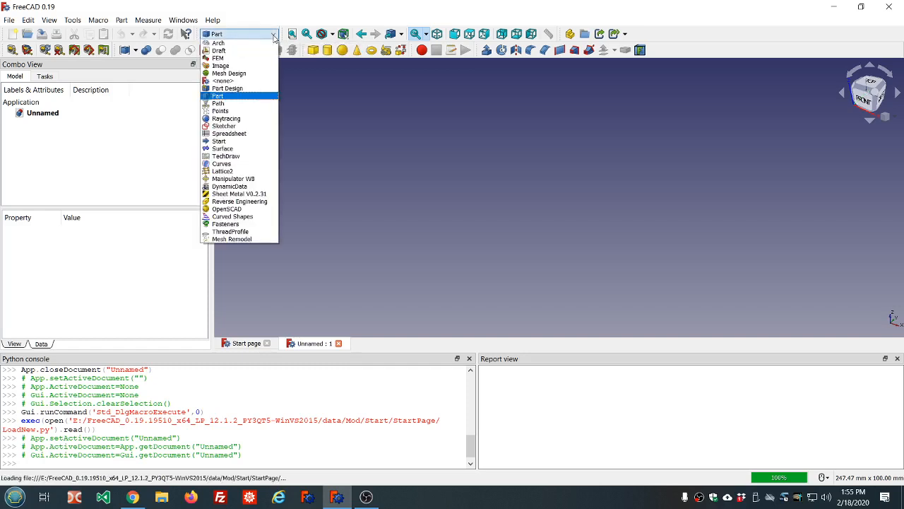
left_click(253, 112)
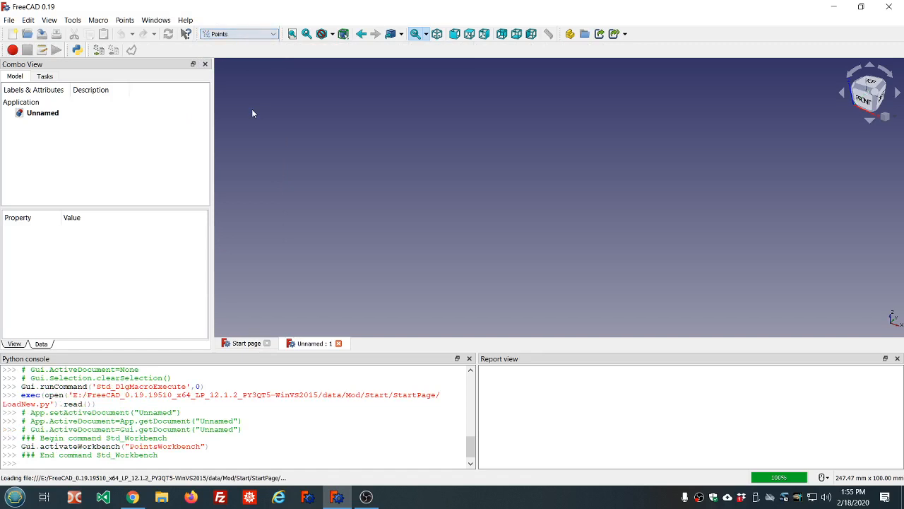
left_click(277, 36)
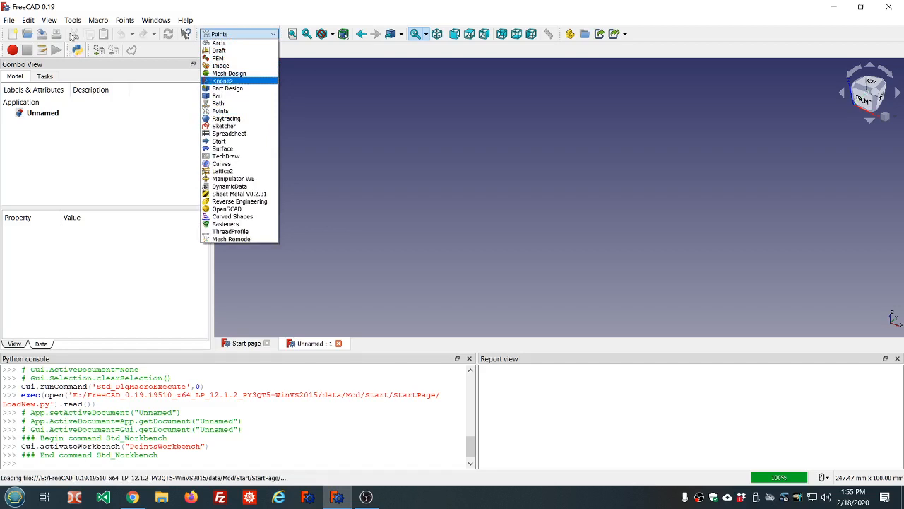
left_click(226, 96)
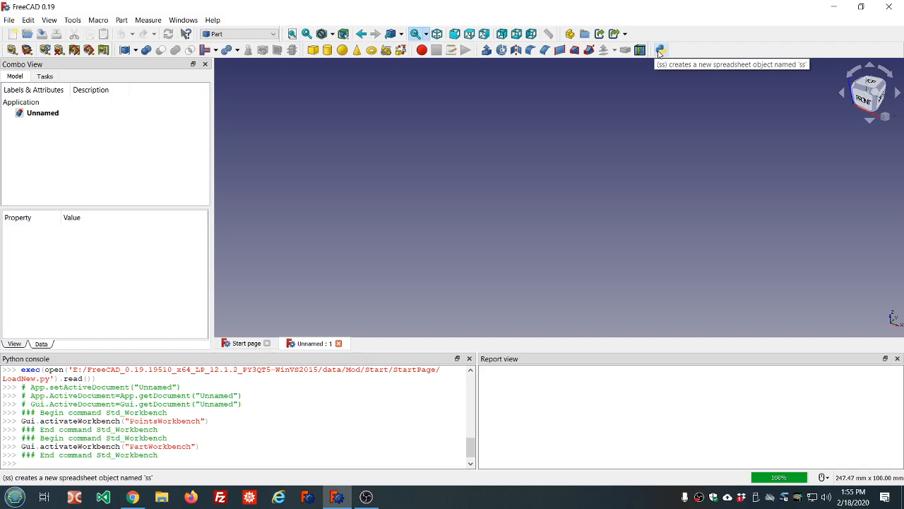
- Run the ss macro from the custom toolbar and open the created spreadsheet to look through its cells
left_click(660, 51)
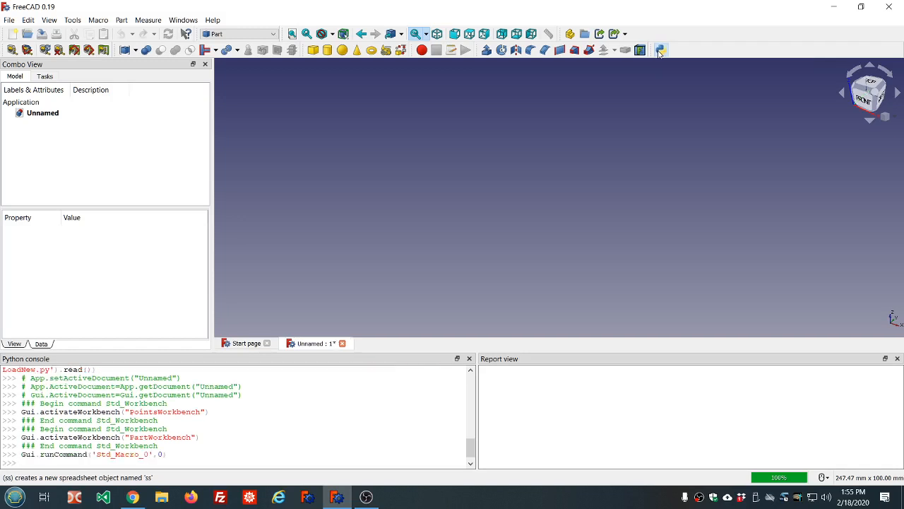
double_click(40, 124)
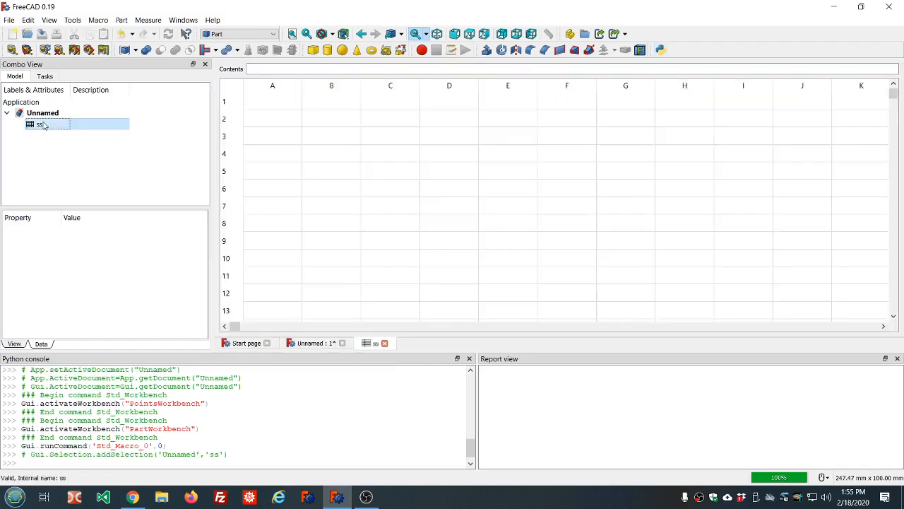
scroll(284, 179, "down", 2)
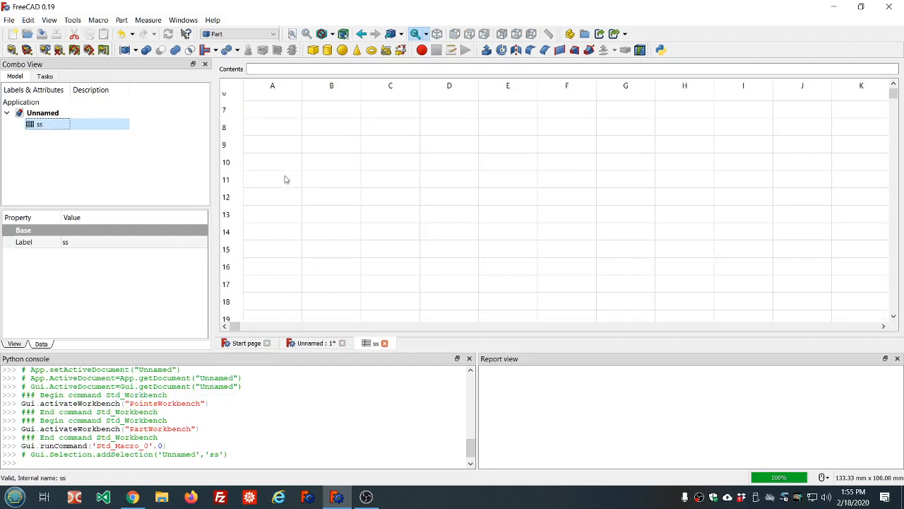
scroll(285, 179, "up", 2)
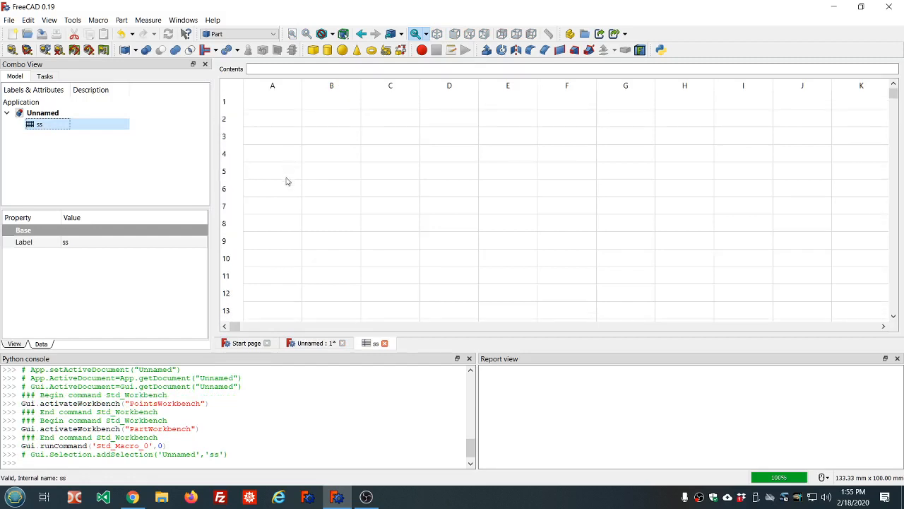
- Open the list of user macros and select EasyAlias.FCMacro
left_click(98, 20)
left_click(116, 57)
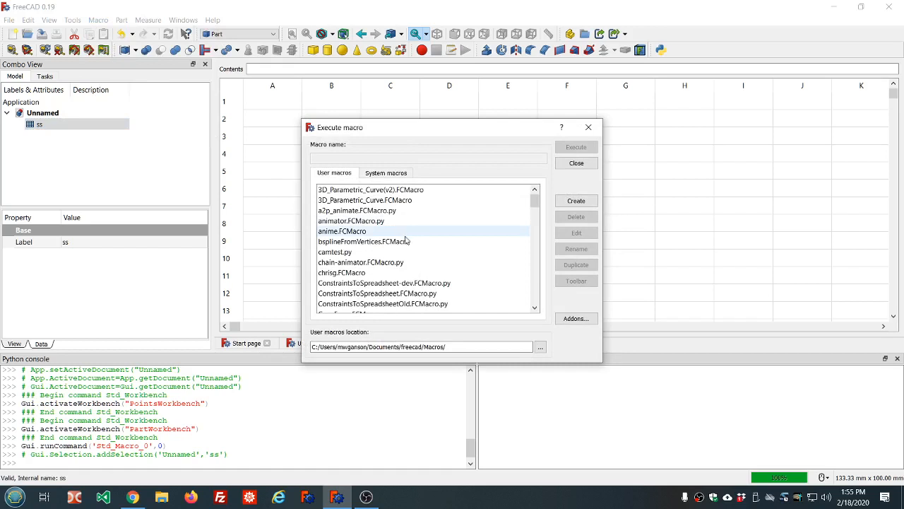
scroll(407, 237, "down", 4)
scroll(404, 240, "down", 1)
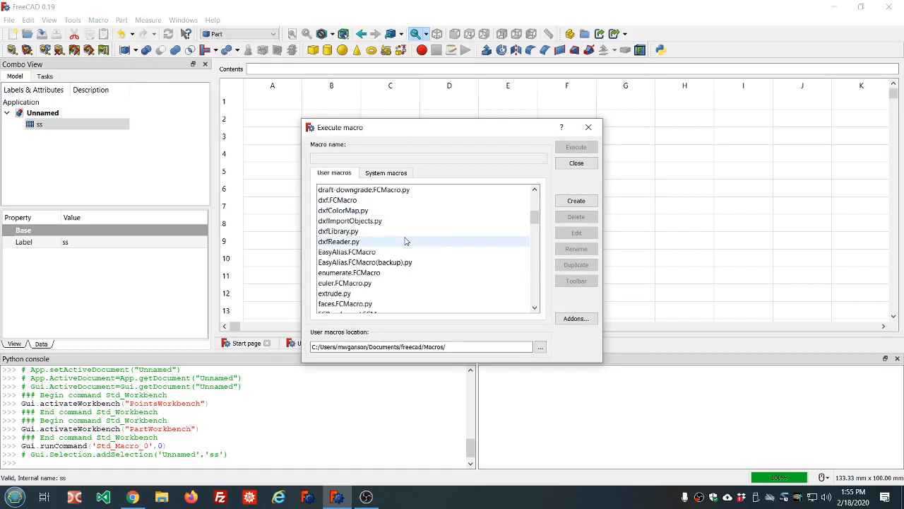
left_click(373, 252)
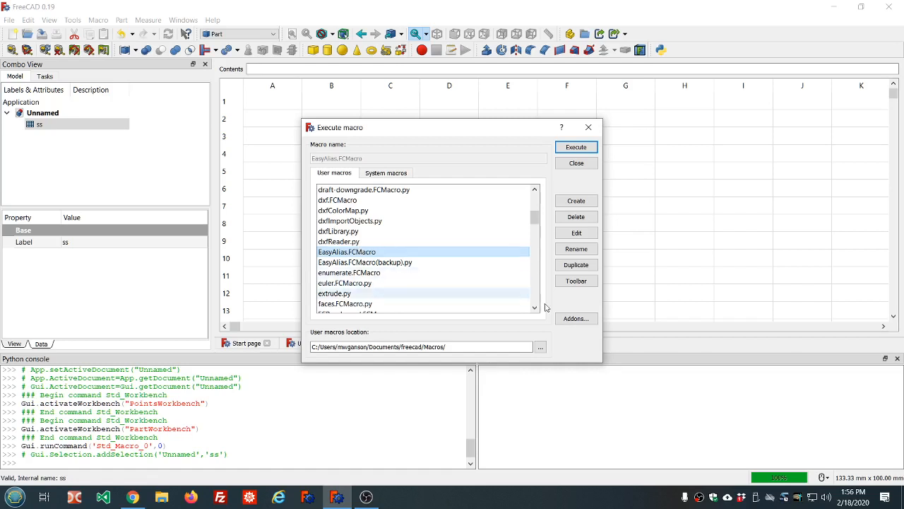
- Look up the EasyAlias macro's description and icon link in the Addons manager's list of macros
left_click(575, 319)
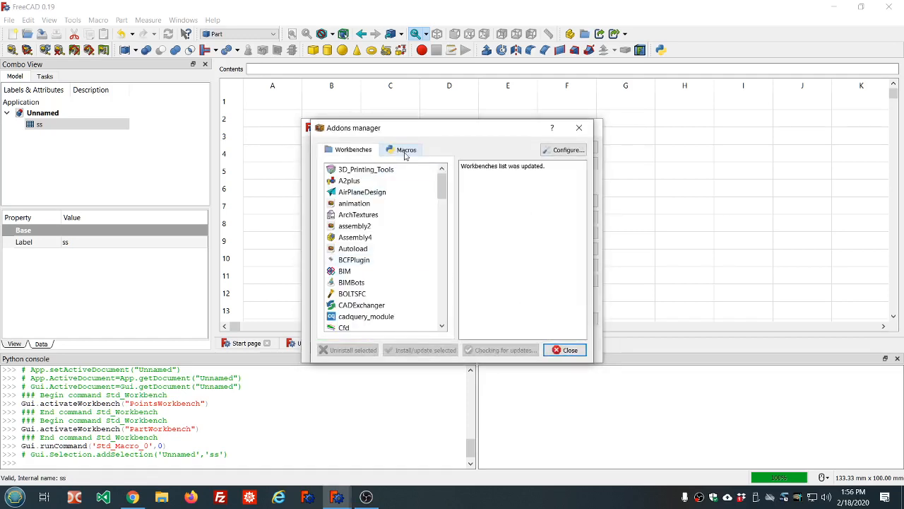
left_click(405, 151)
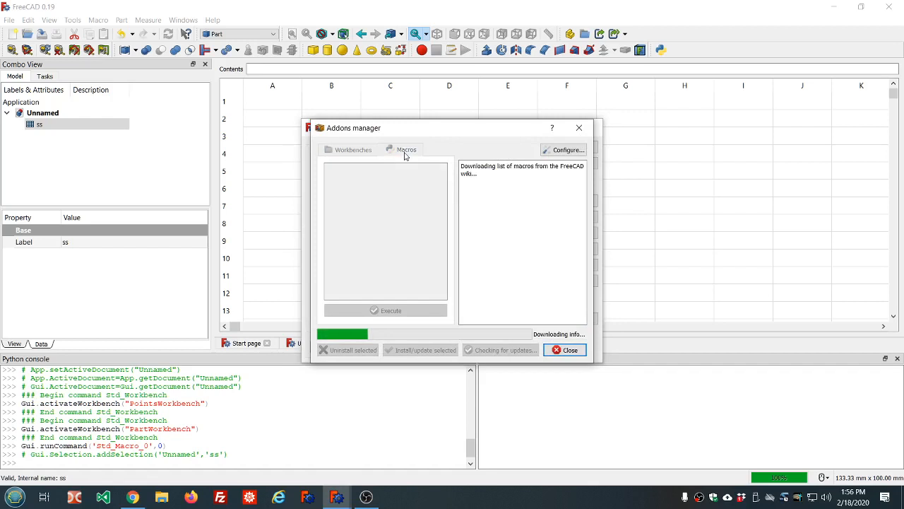
scroll(397, 190, "down", 10)
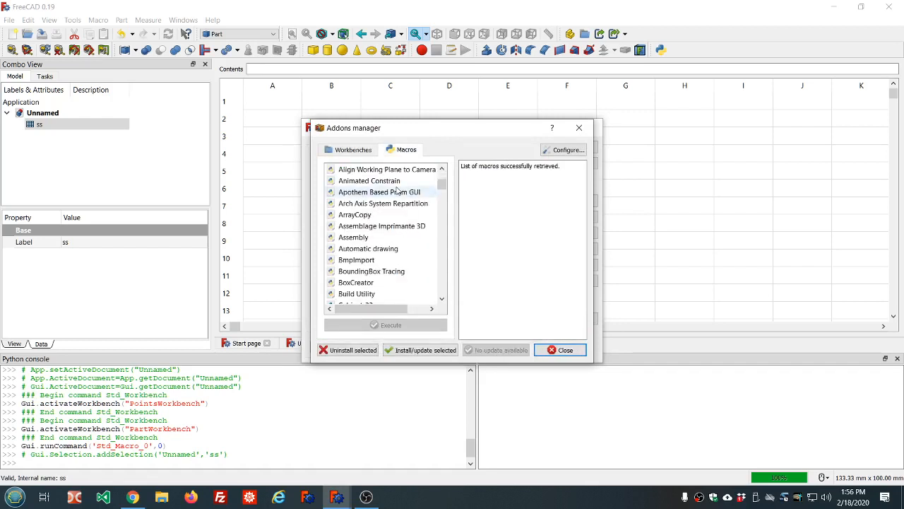
scroll(396, 189, "down", 12)
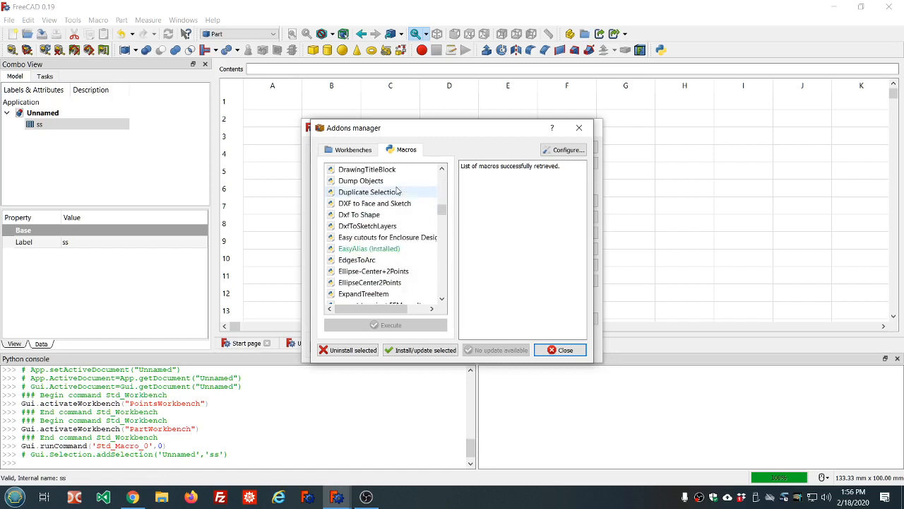
left_click(378, 249)
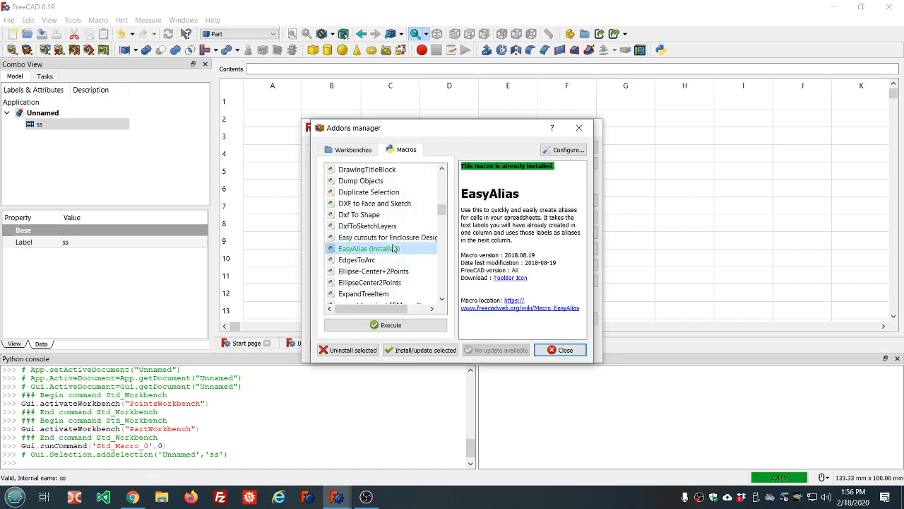
- Open EasyAlias's toolbar icon in the browser and try to save the image in the freecad icons folder
left_click(512, 278)
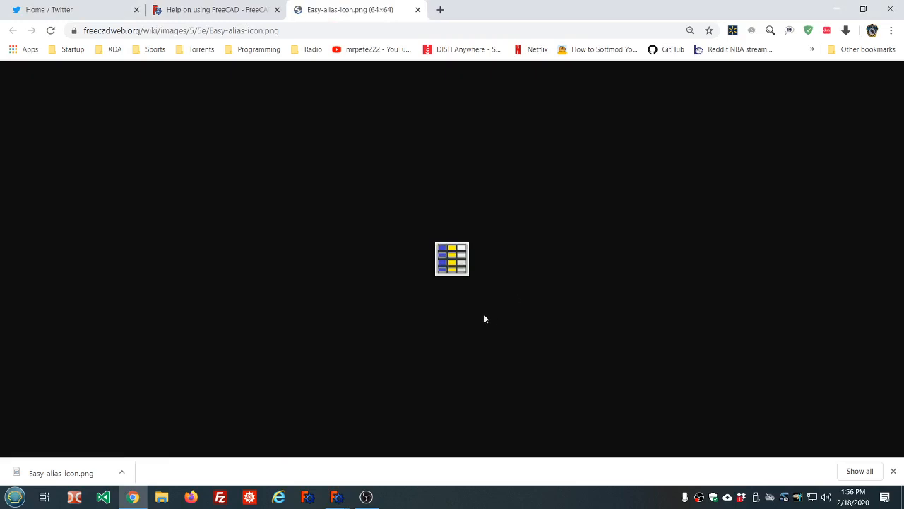
right_click(453, 260)
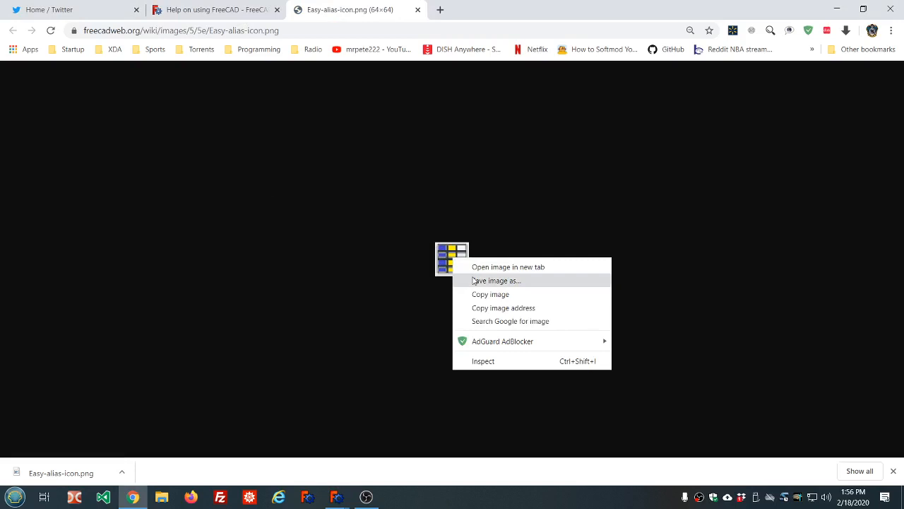
left_click(473, 280)
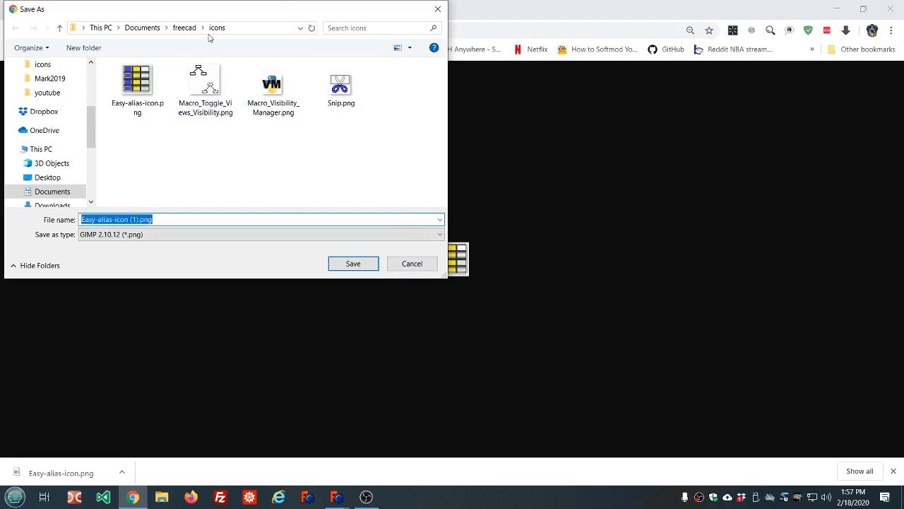
left_click(412, 263)
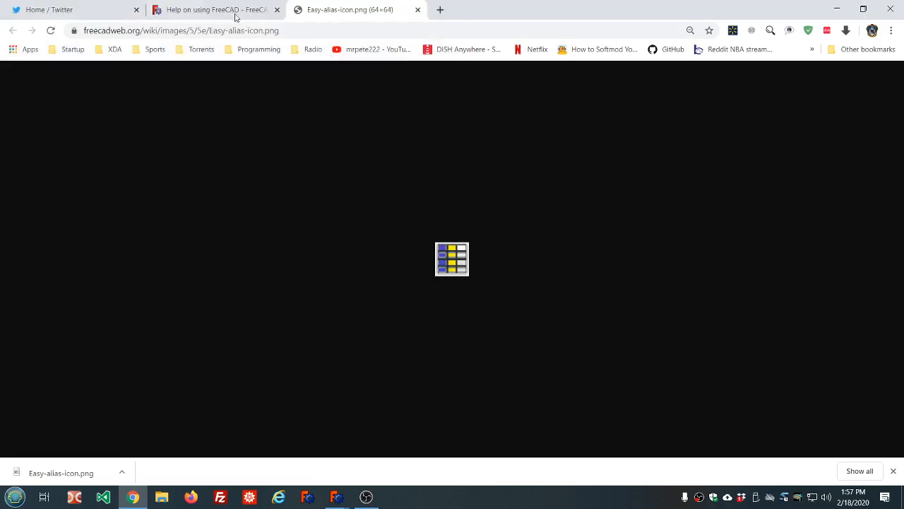
- Close the Addons manager and the icon's browser page, and return to the macro list in FreeCAD
mouse_move(336, 497)
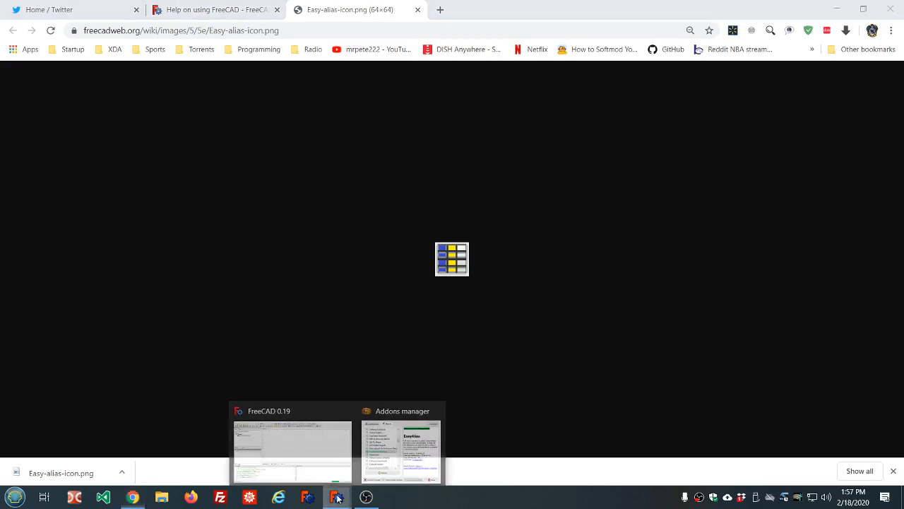
left_click(396, 452)
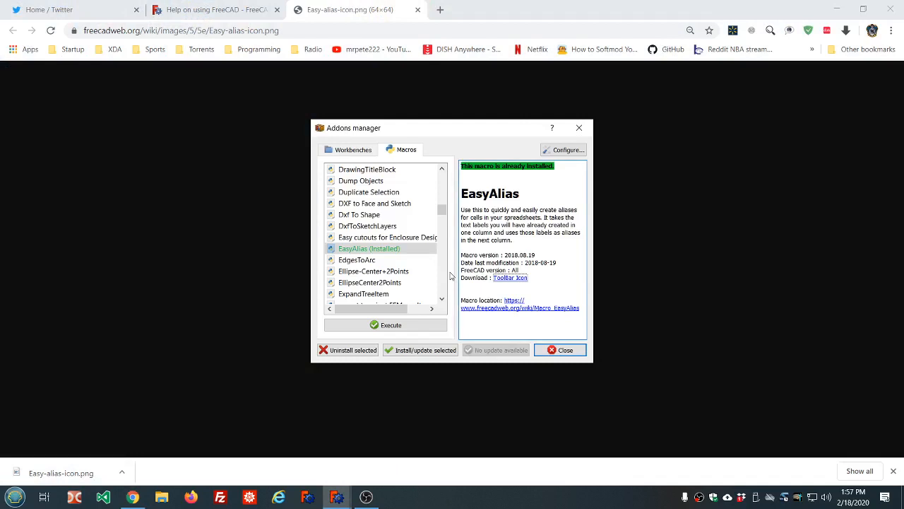
left_click(573, 350)
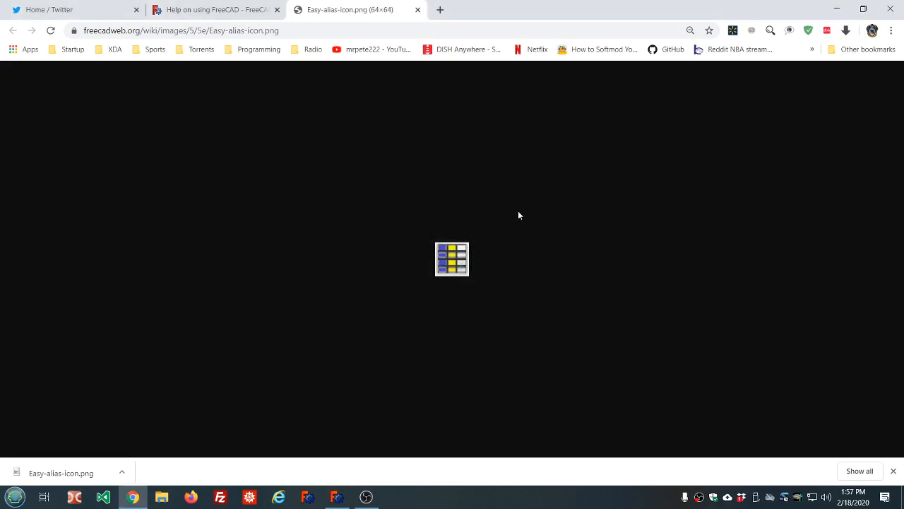
left_click(418, 9)
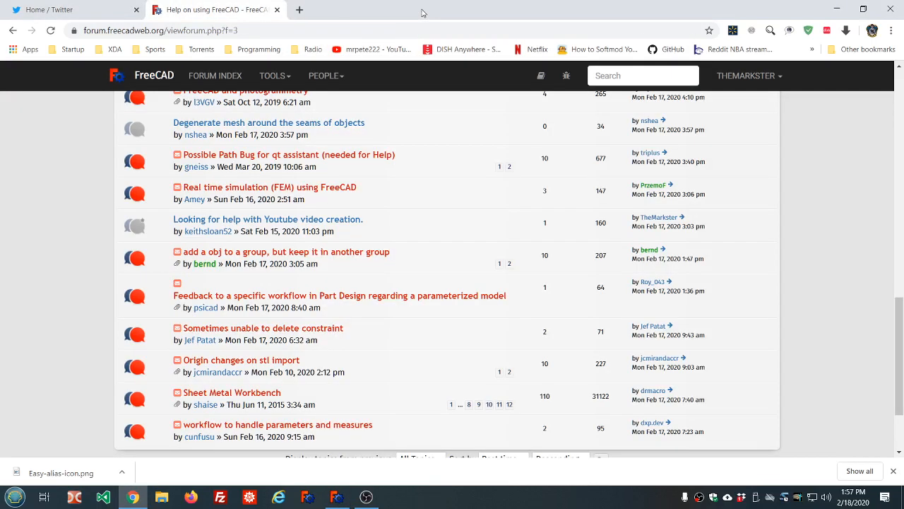
left_click(337, 498)
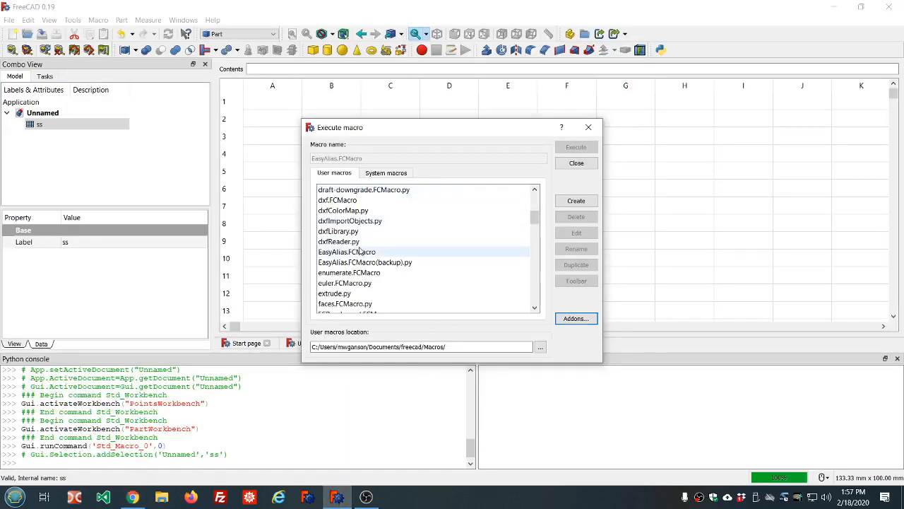
- Start the toolbar setup for EasyAlias.FCMacro and set its tool tip to "(EasyAlias) highlight column A cells, select spreadsheet in tree, then run to create aliases"
left_click(467, 252)
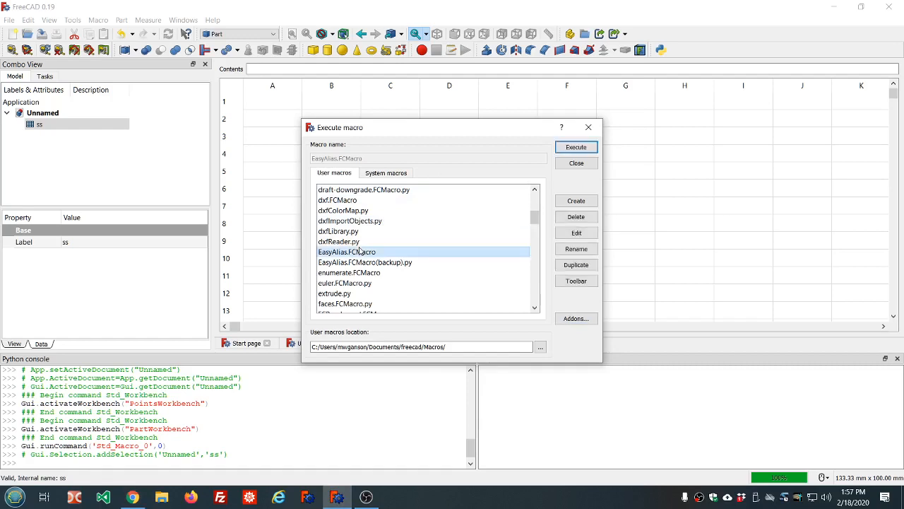
left_click(576, 281)
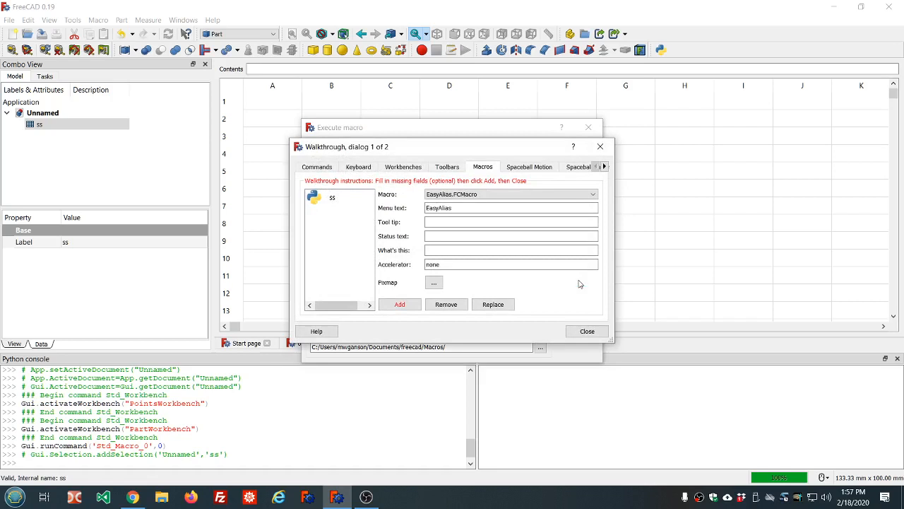
left_click(445, 248)
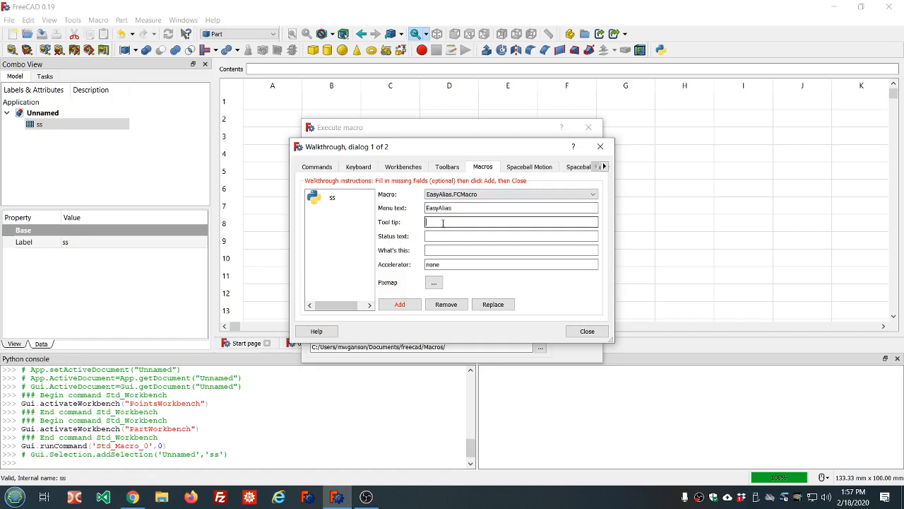
left_click(443, 223)
type("(EasyAlias) highlight column a c")
key("BackSpace")
key("BackSpace")
key("BackSpace")
type("A cells, select")
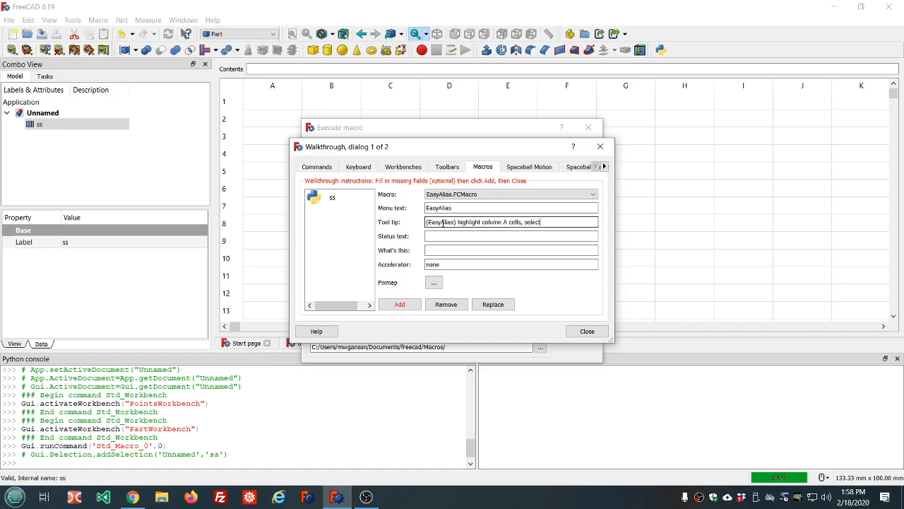
type(" spreadsheet in tree, ")
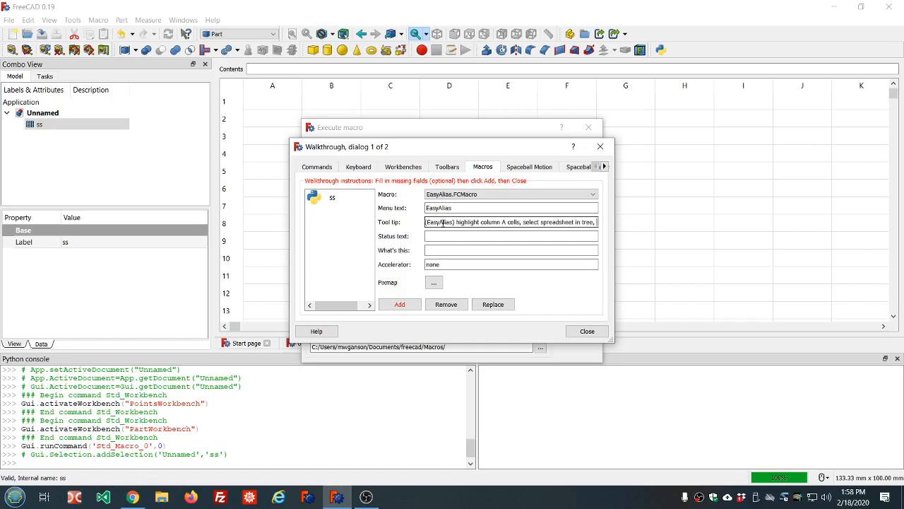
type("then")
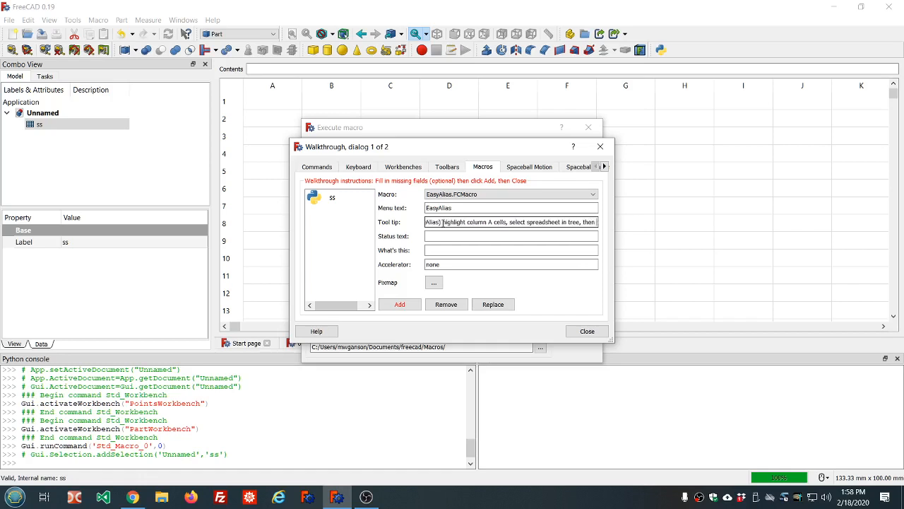
type(" run to creat")
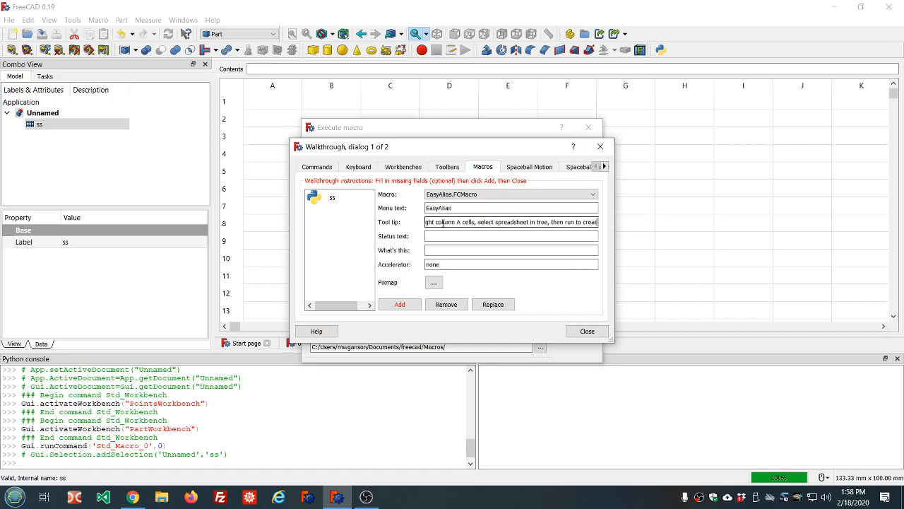
type("e alia")
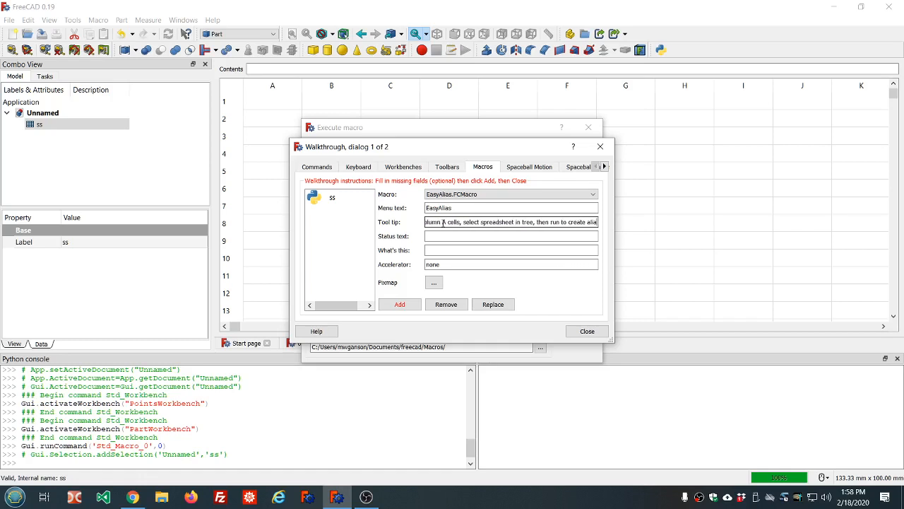
type("ses")
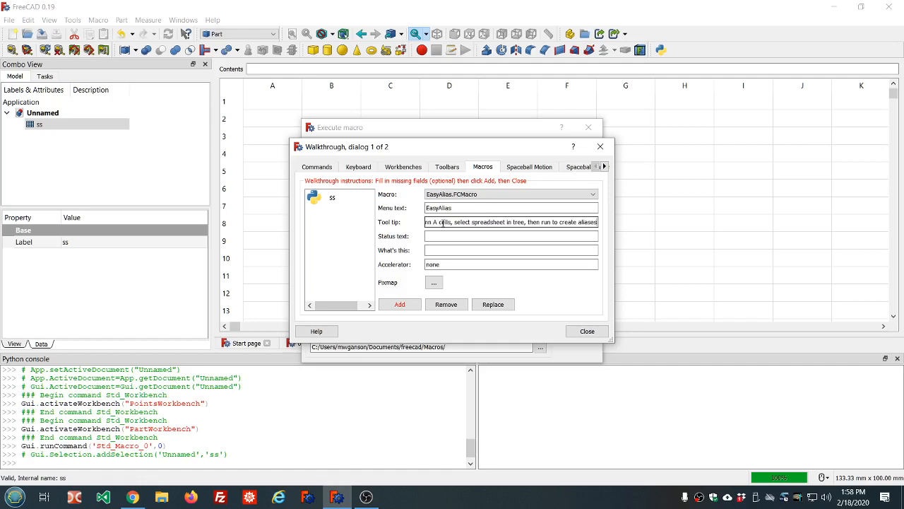
- Open the icon chooser for the macro's pixmap and examine its custom icon folder settings
left_click(435, 283)
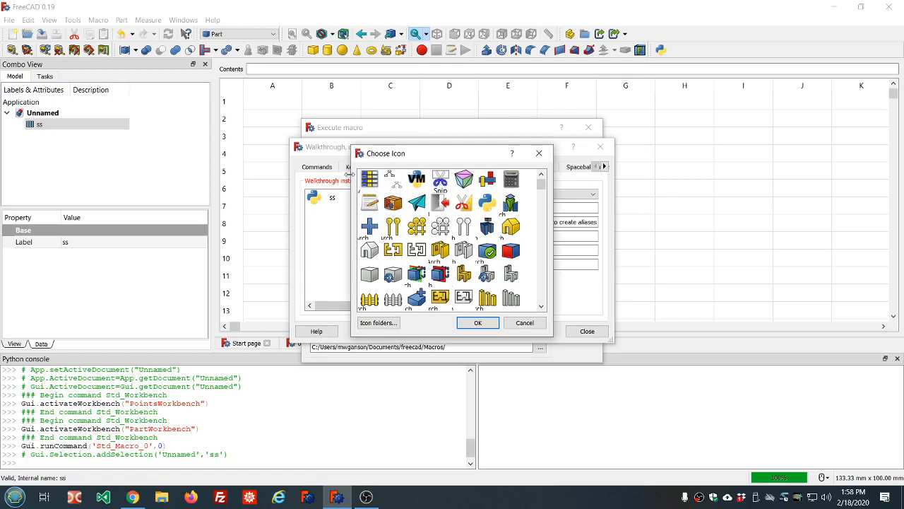
left_click(380, 323)
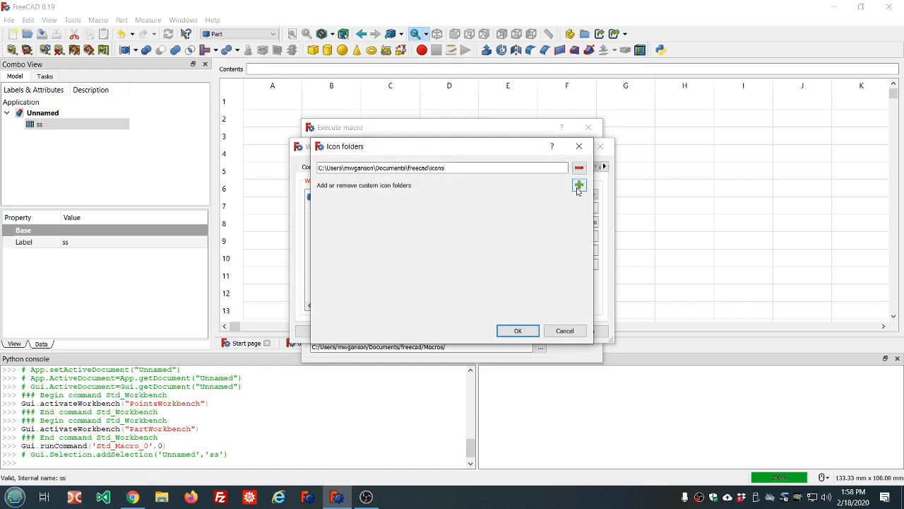
left_click(578, 187)
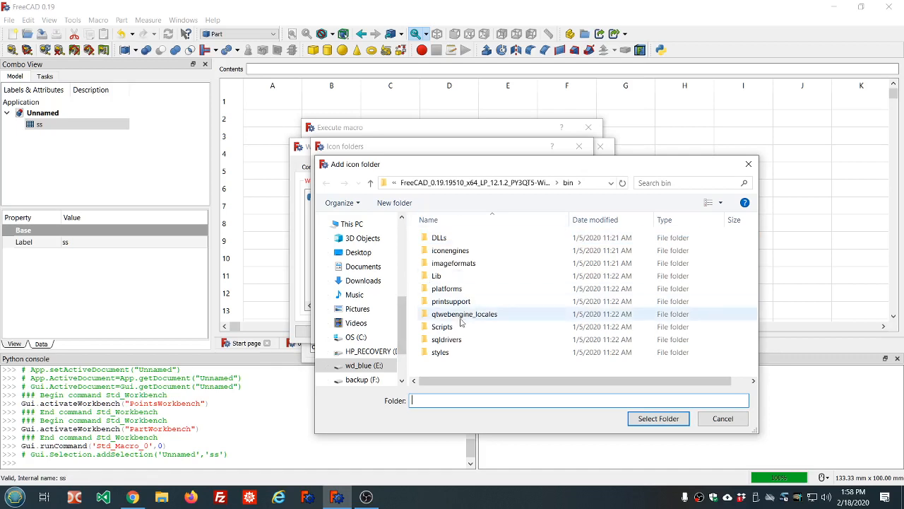
left_click(722, 419)
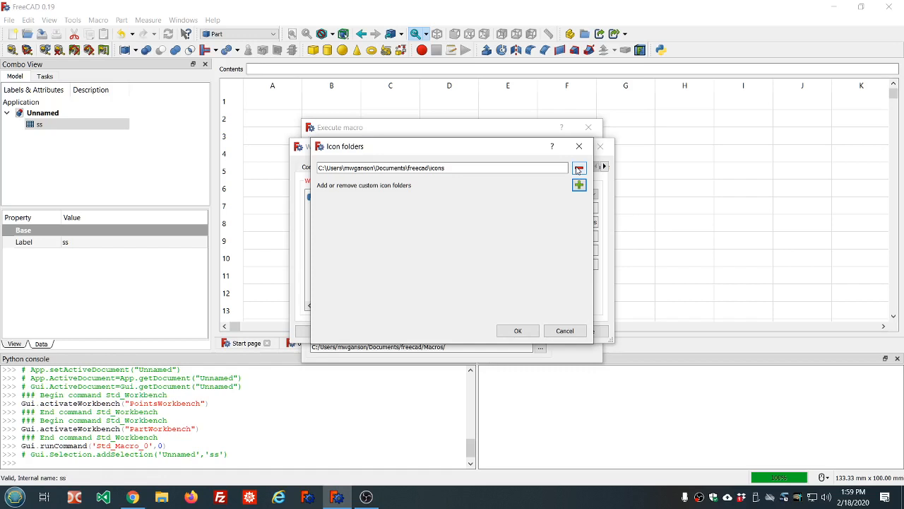
left_click(565, 332)
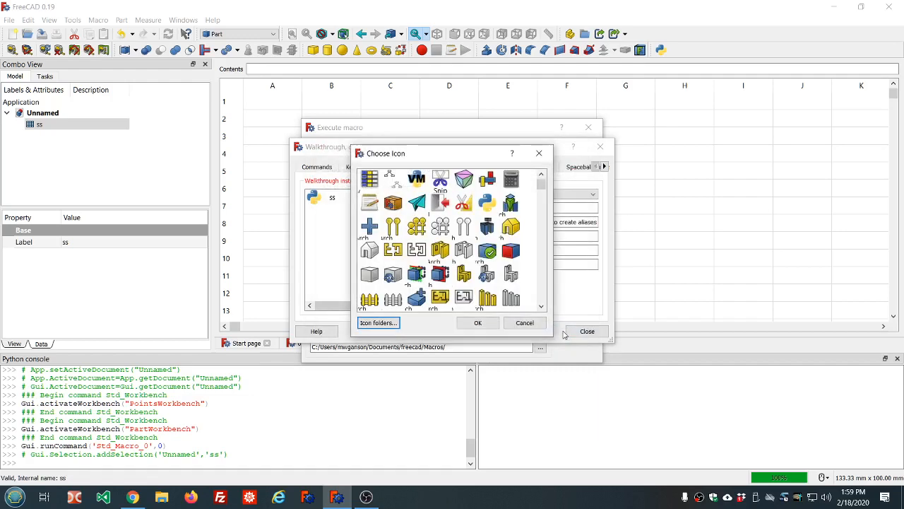
- Choose Easy-alias-icon.png as the pixmap and add EasyAlias to the list of custom macros
scroll(464, 269, "down", 10)
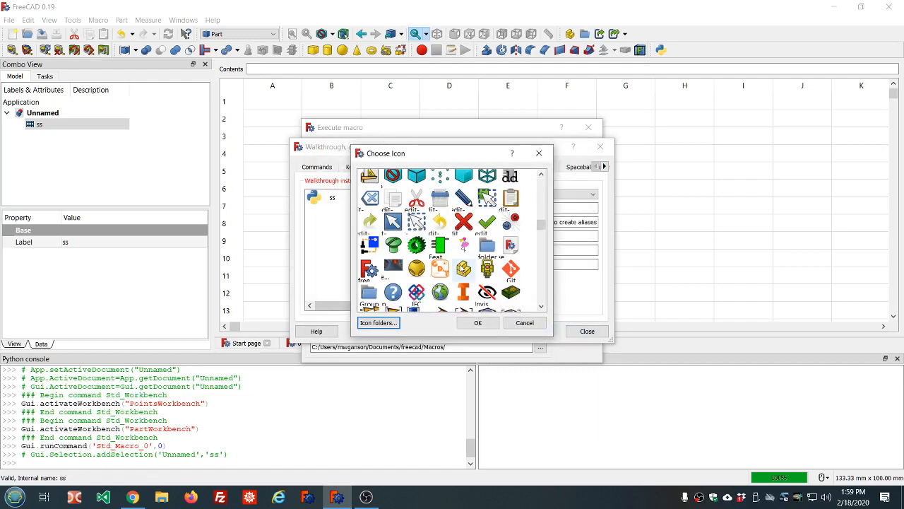
scroll(461, 267, "down", 6)
scroll(461, 268, "up", 6)
scroll(481, 253, "down", 3)
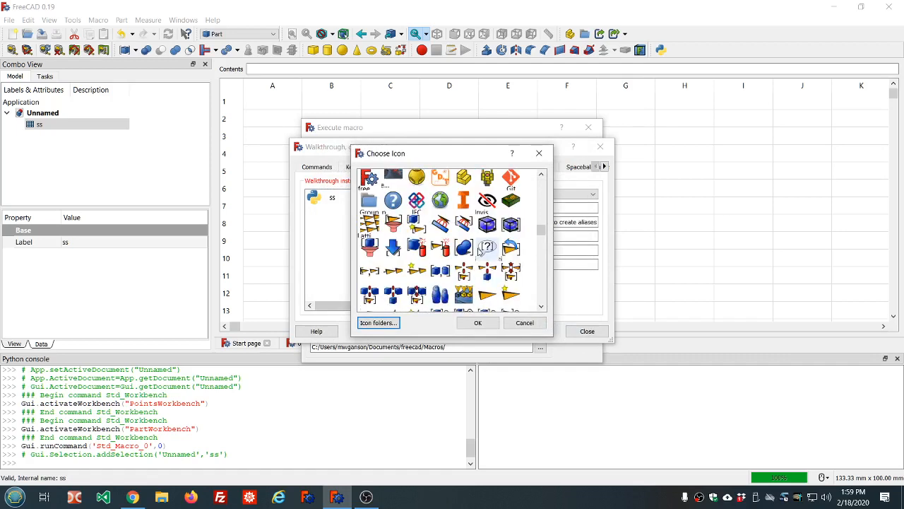
scroll(480, 251, "down", 3)
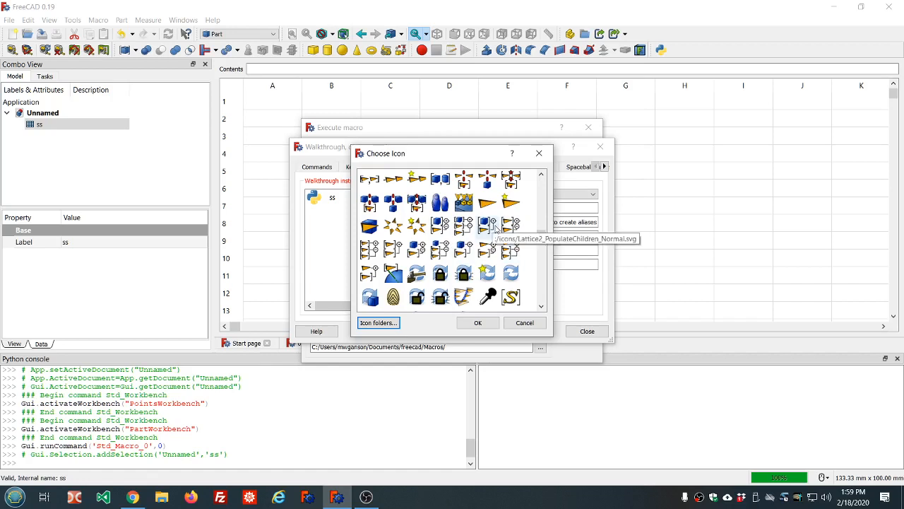
scroll(495, 227, "up", 3)
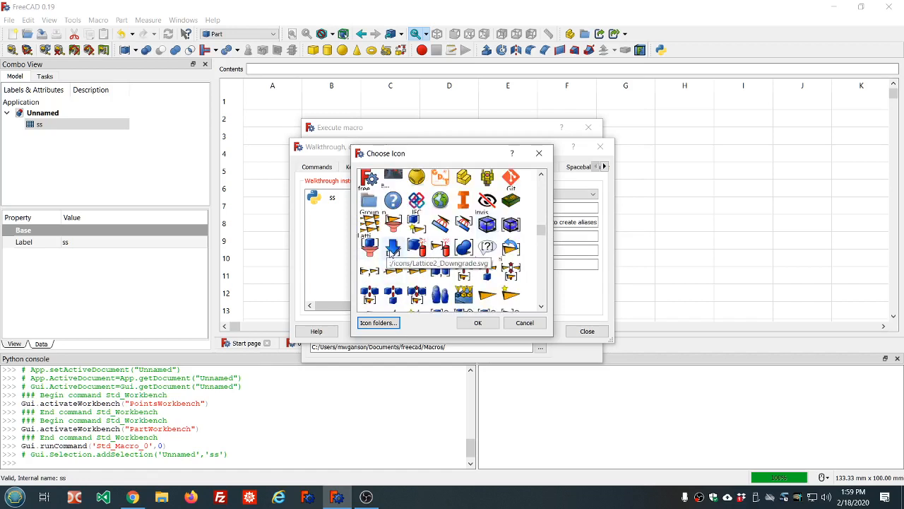
scroll(391, 255, "down", 3)
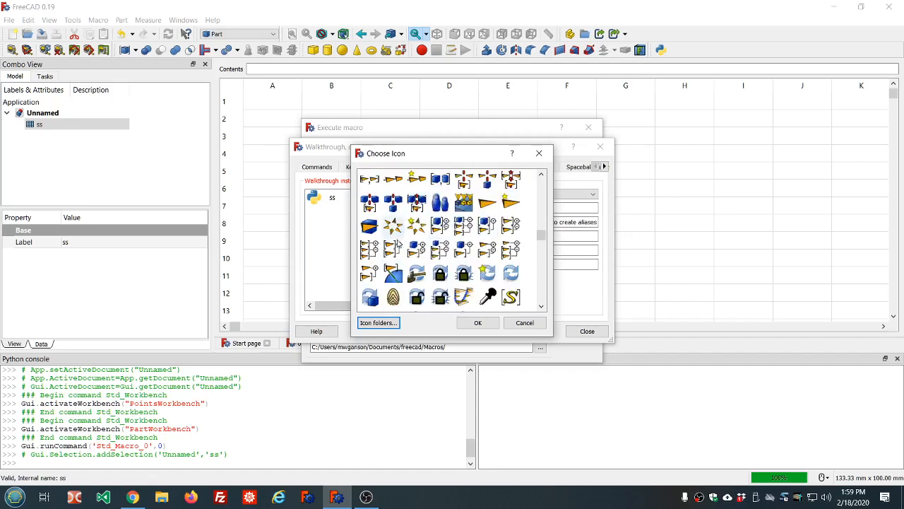
scroll(424, 227, "down", 5)
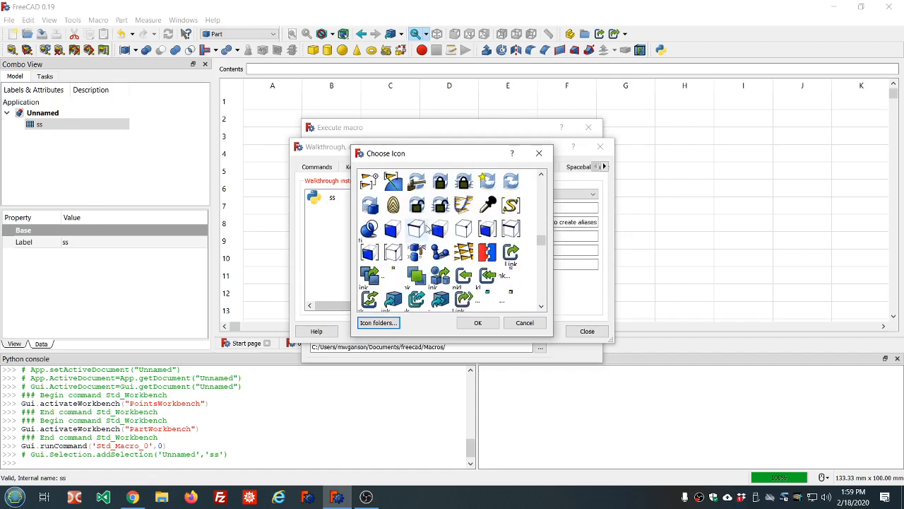
scroll(427, 226, "up", 10)
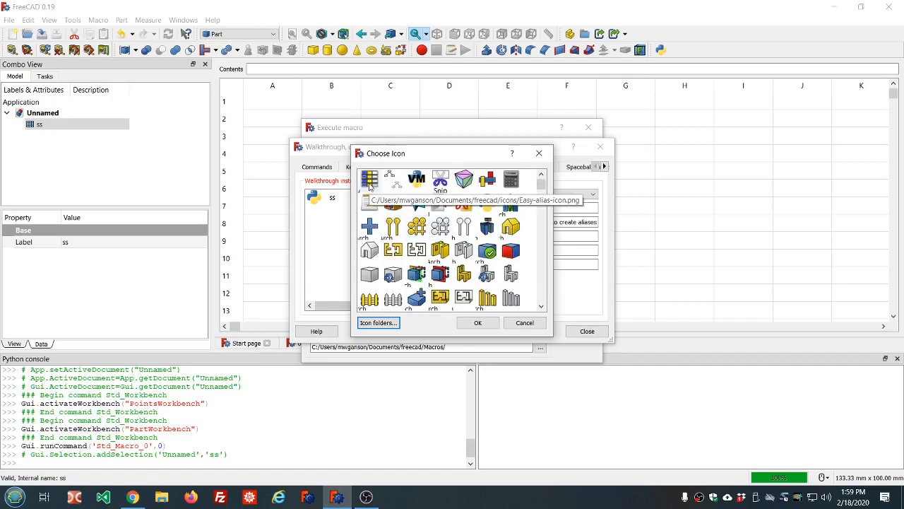
double_click(369, 180)
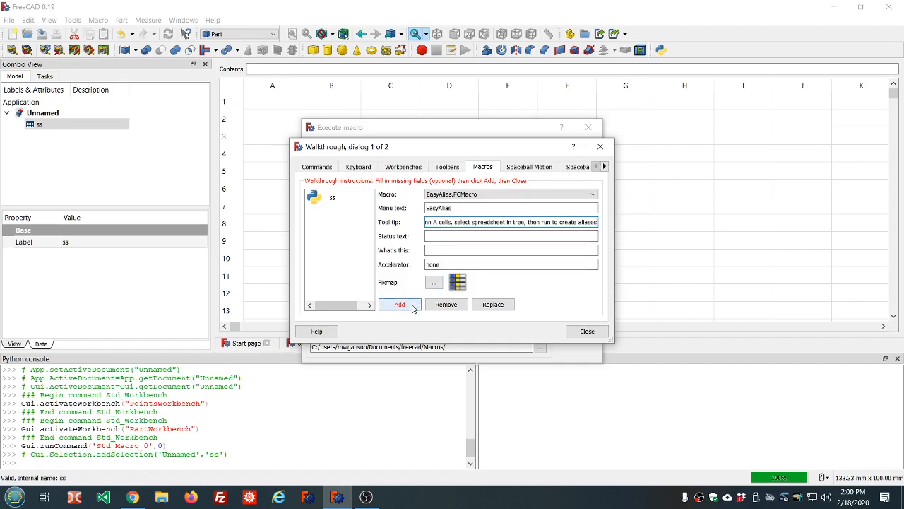
left_click(412, 306)
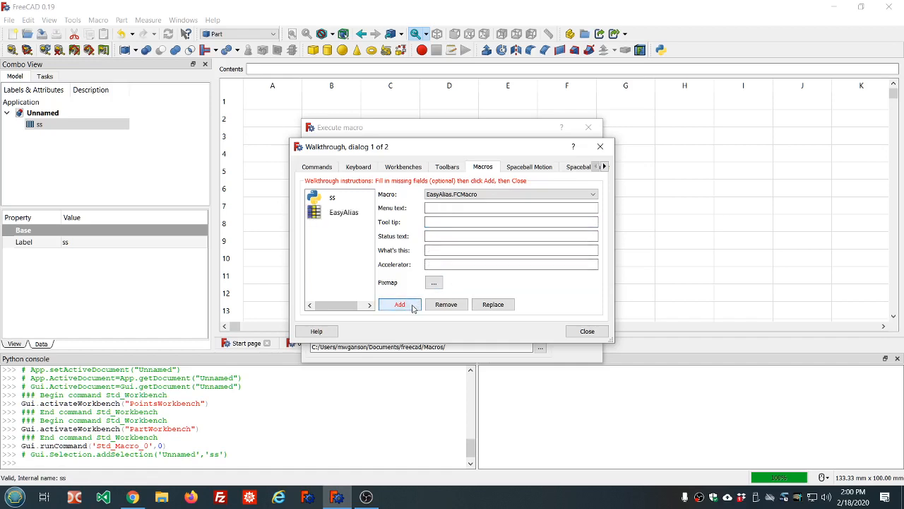
- Add the EasyAlias macro to the global Custom1 toolbar and close the toolbar setup and the macro list
left_click(589, 332)
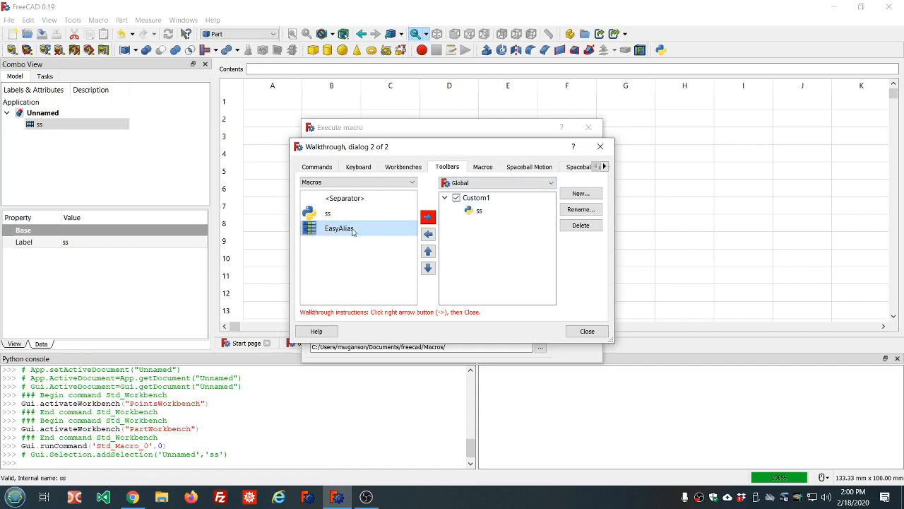
left_click(427, 219)
left_click(587, 331)
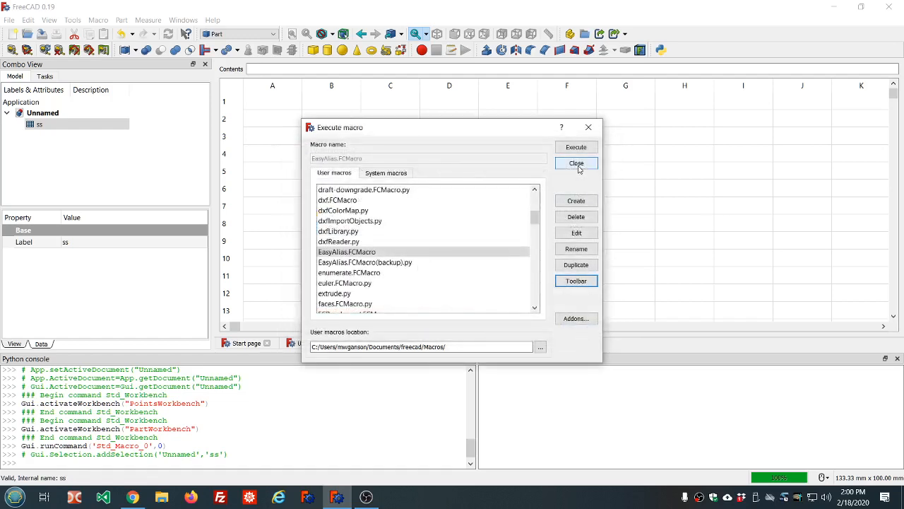
left_click(577, 164)
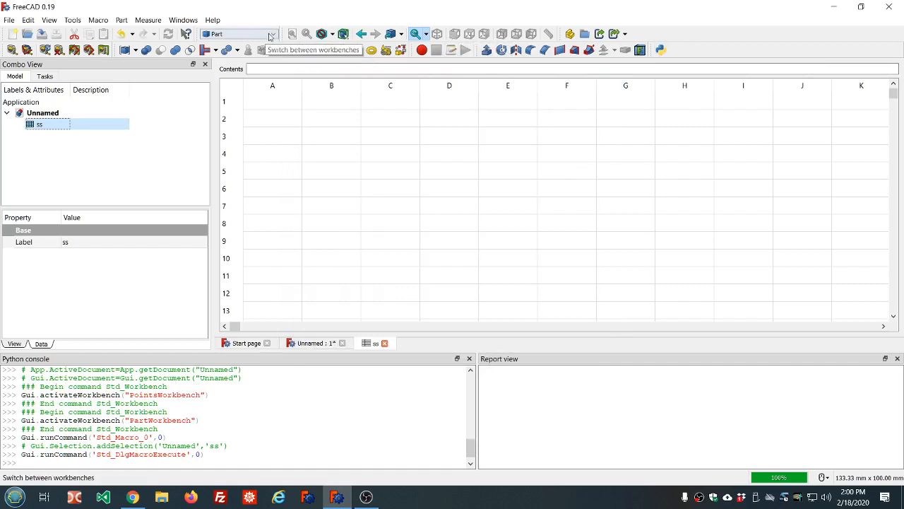
- Switch to the Start workbench and back to Part to check the macro buttons in both workbenches
left_click(272, 36)
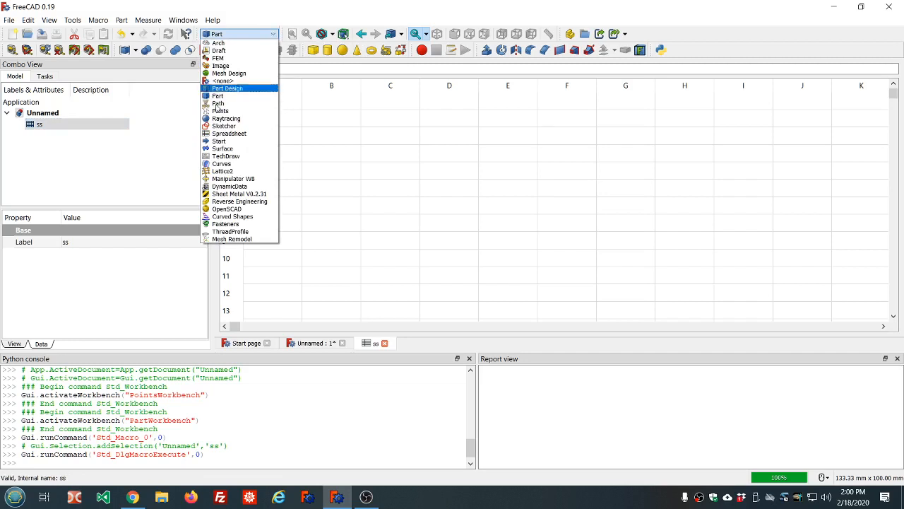
left_click(218, 142)
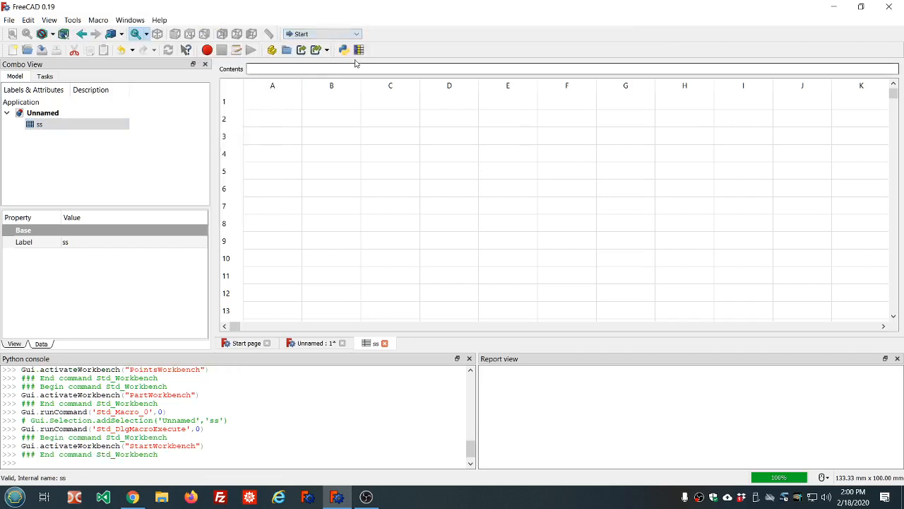
left_click(358, 35)
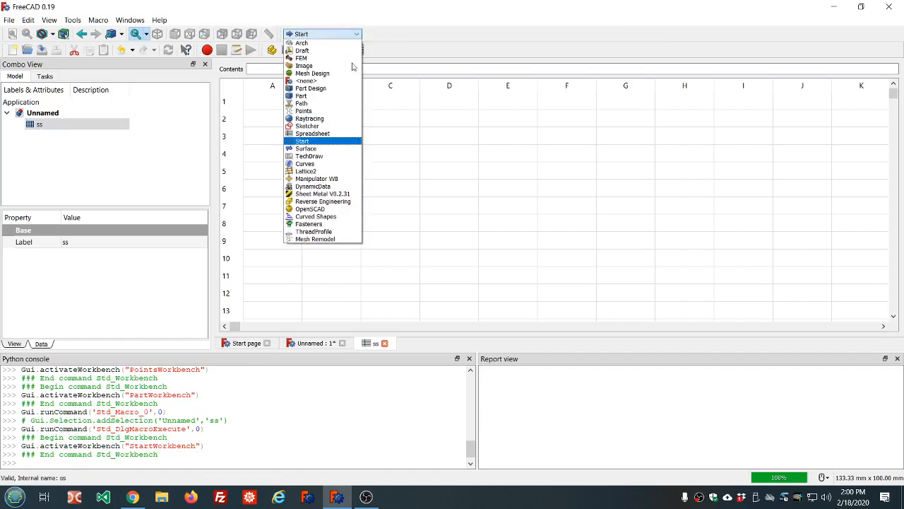
left_click(318, 95)
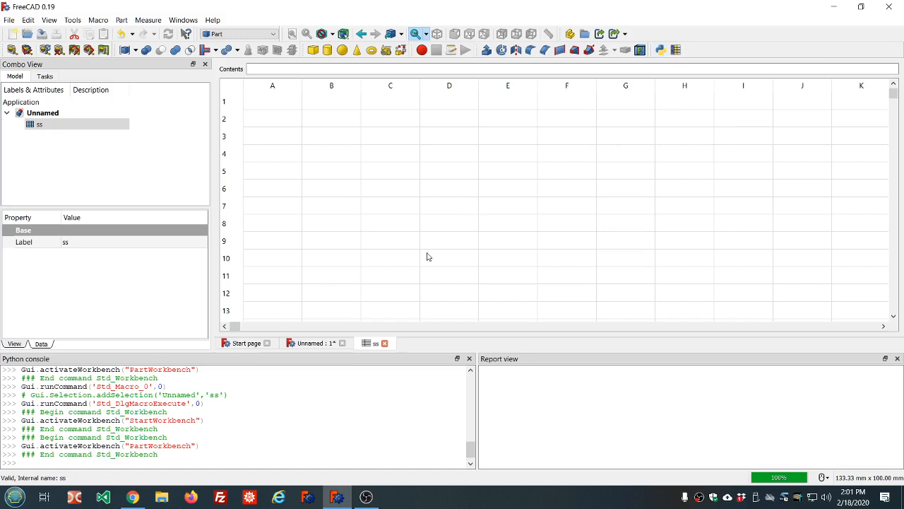
- Open the list of user macros and select Snip.FCMacro
left_click(97, 20)
left_click(113, 58)
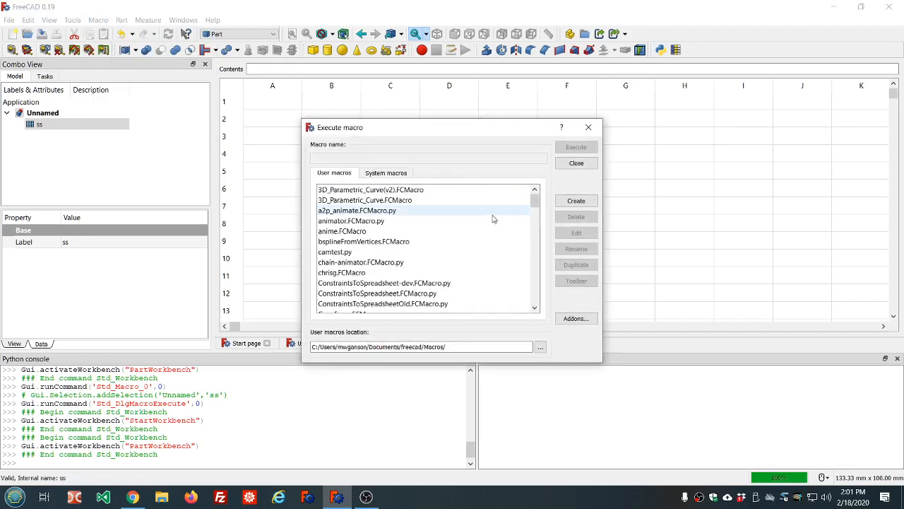
scroll(495, 217, "down", 4)
scroll(496, 217, "down", 10)
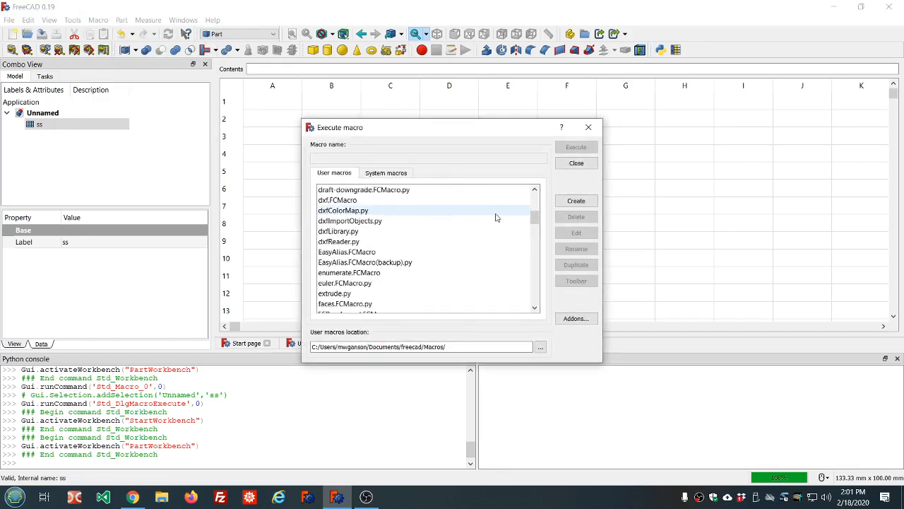
scroll(496, 218, "down", 8)
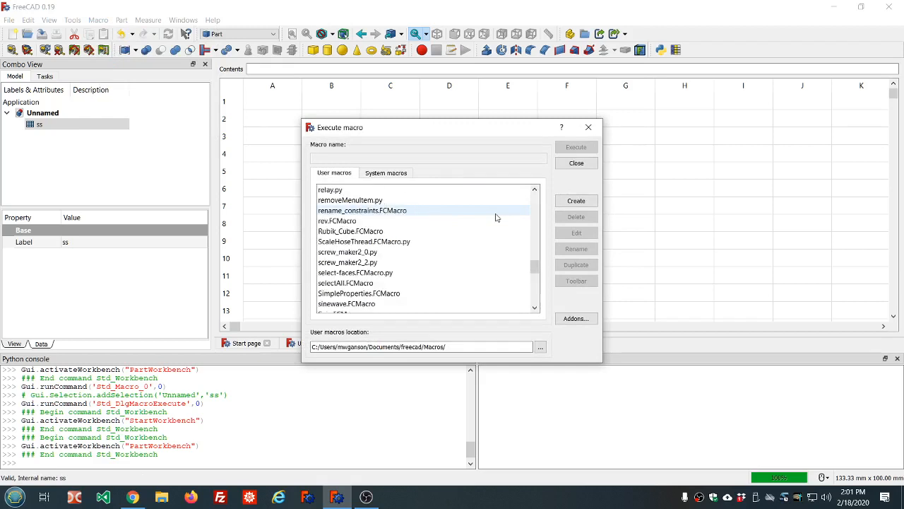
scroll(496, 217, "down", 1)
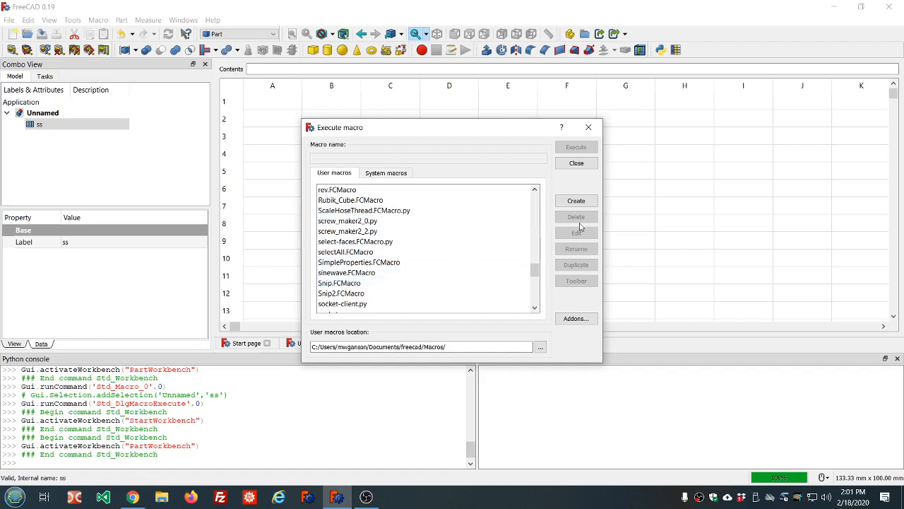
left_click(347, 283)
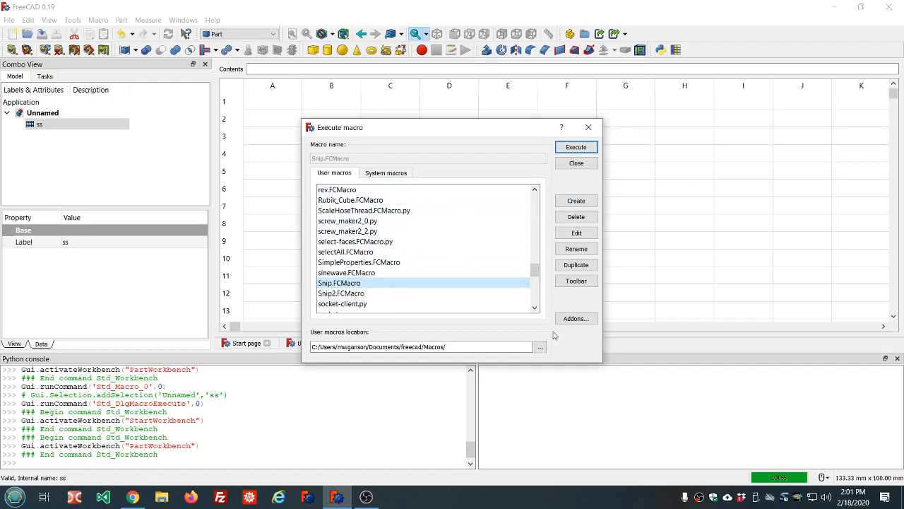
- Look up the Snip macro in the Addons manager, read its description and toolbar icon link, and close the manager
left_click(576, 318)
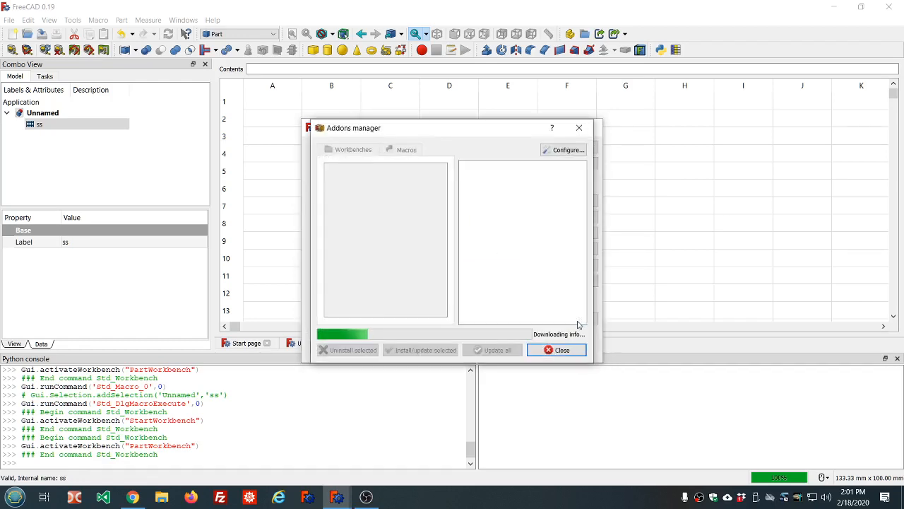
left_click(401, 150)
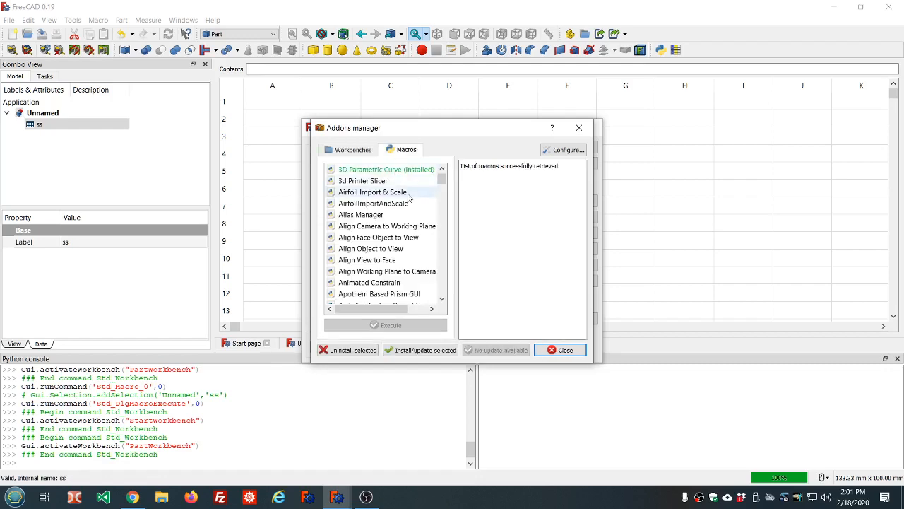
scroll(406, 195, "down", 20)
scroll(408, 197, "down", 20)
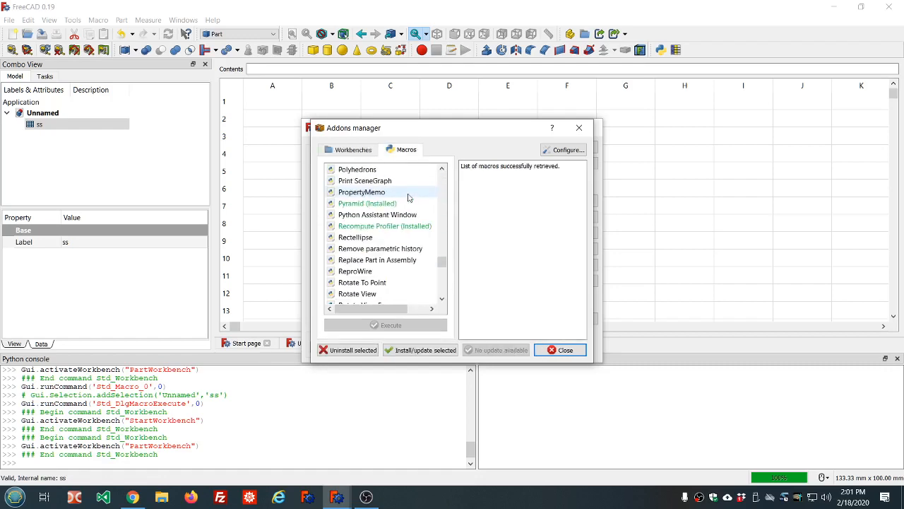
scroll(407, 197, "down", 2)
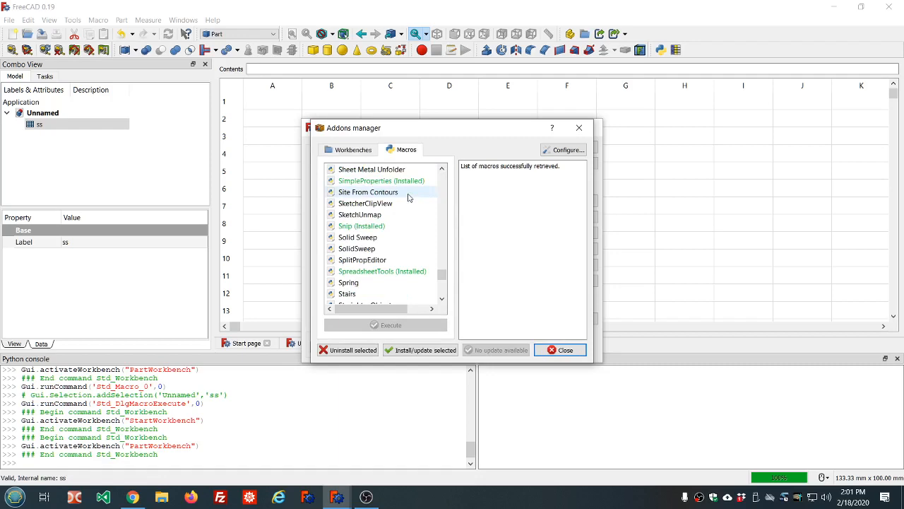
left_click(373, 228)
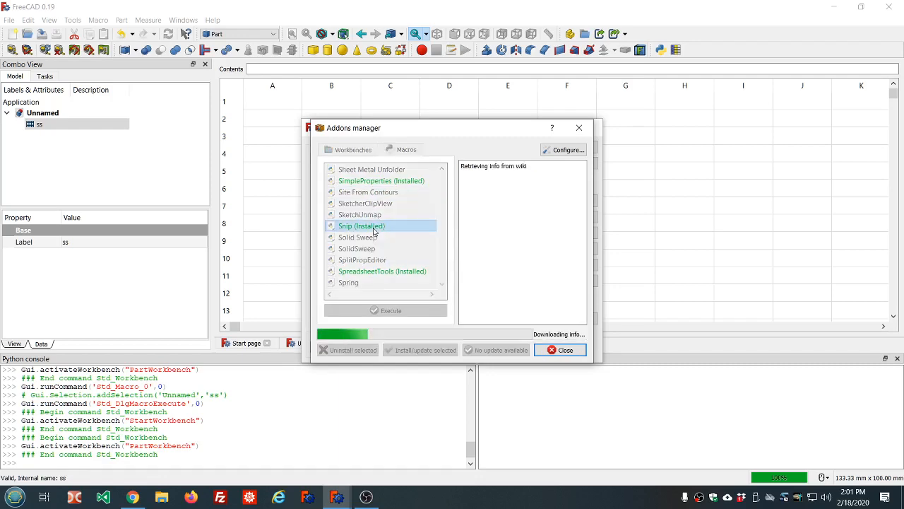
scroll(525, 227, "down", 5)
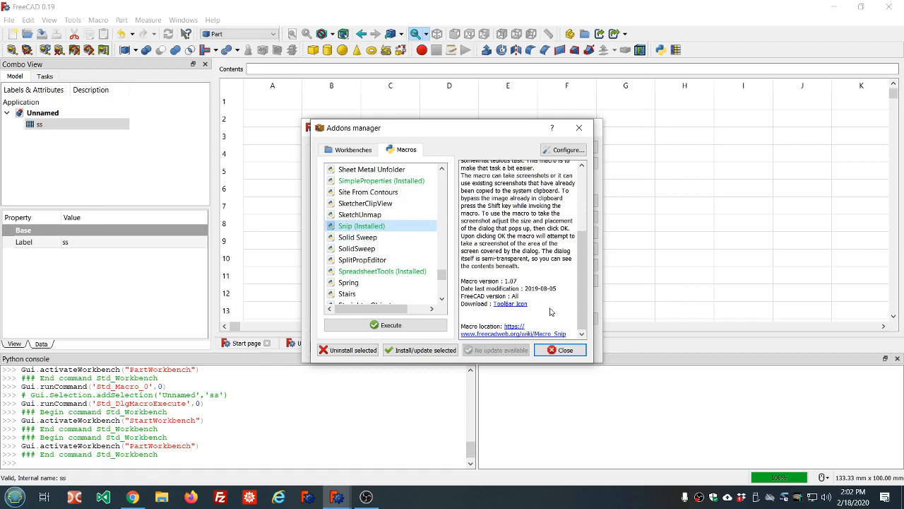
left_click(560, 351)
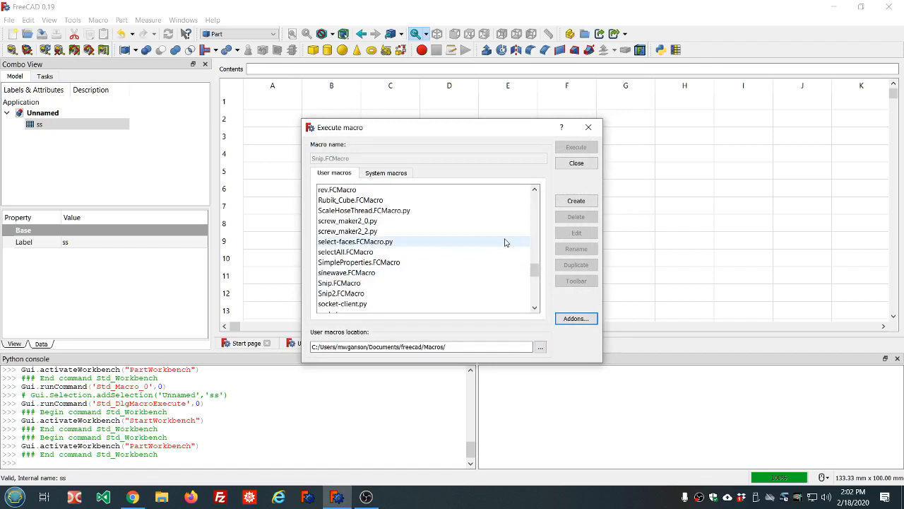
- Start the toolbar walkthrough for Snip.FCMacro and choose the Snip scissors icon as its pixmap
left_click(342, 284)
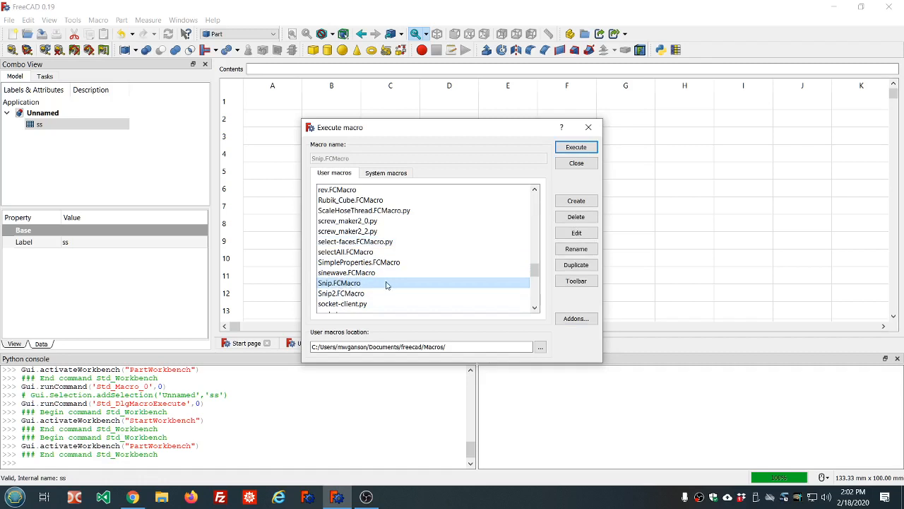
left_click(577, 281)
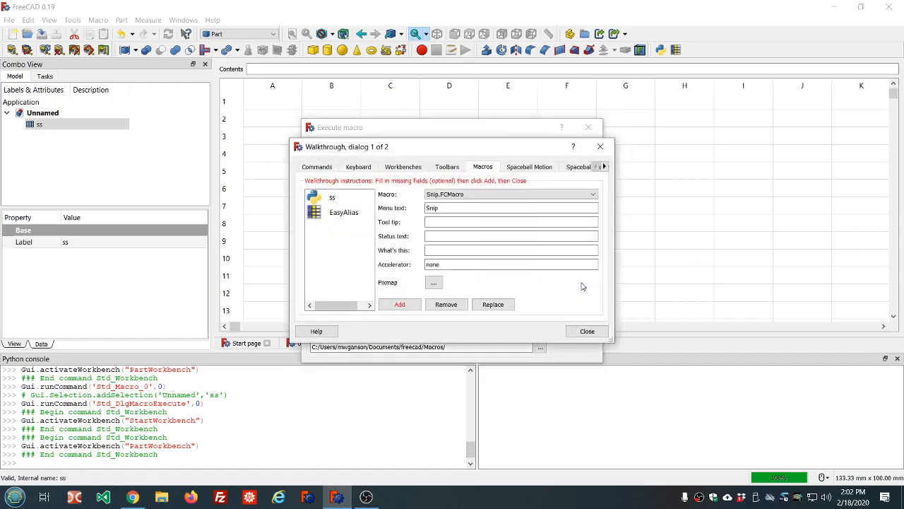
left_click(455, 235)
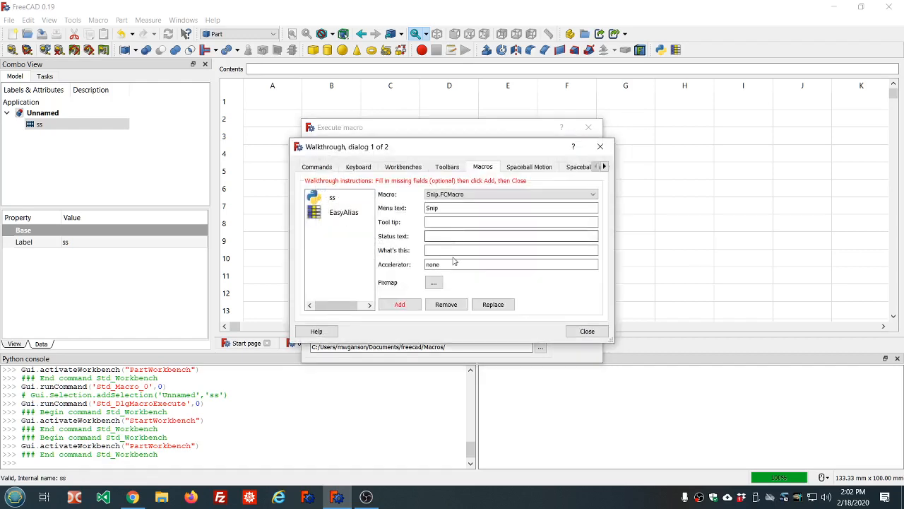
left_click(434, 281)
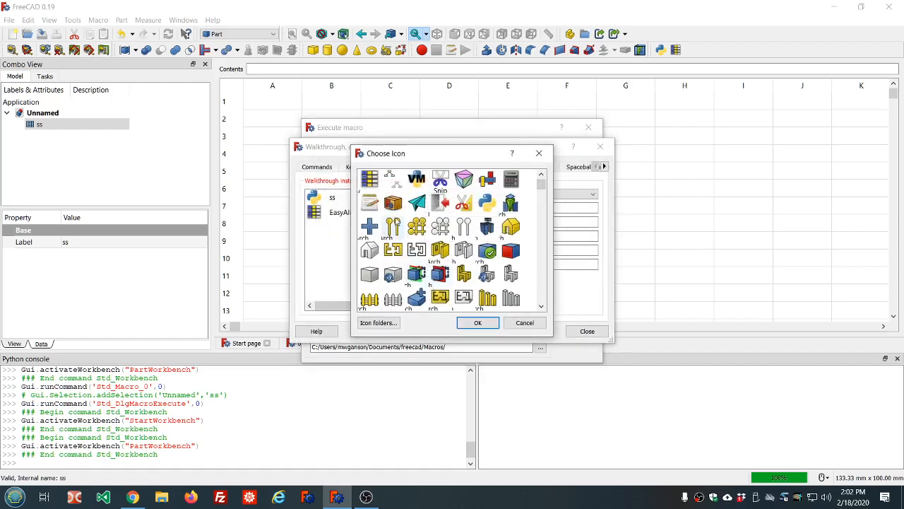
double_click(441, 181)
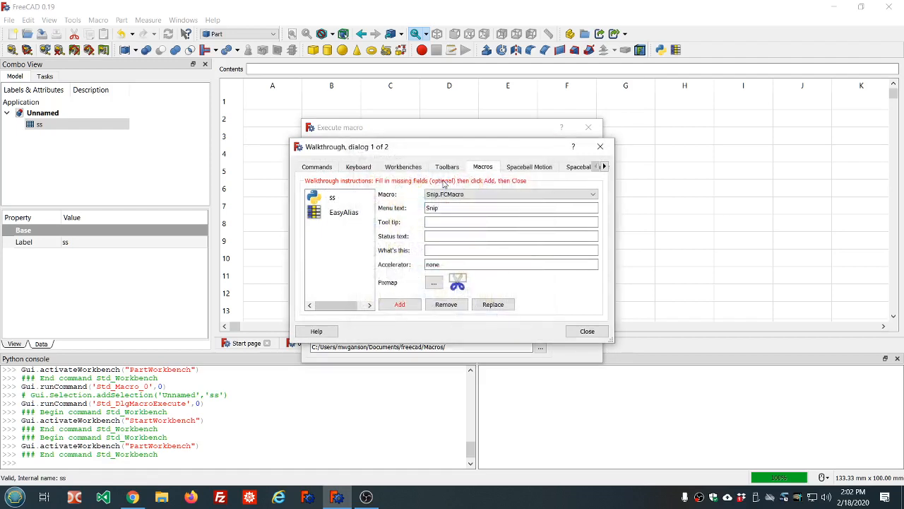
- Set the tool tip to "(Snip) Take a screenshot for easy drag and drop to the forum" and add Snip to the custom macros
left_click(438, 222)
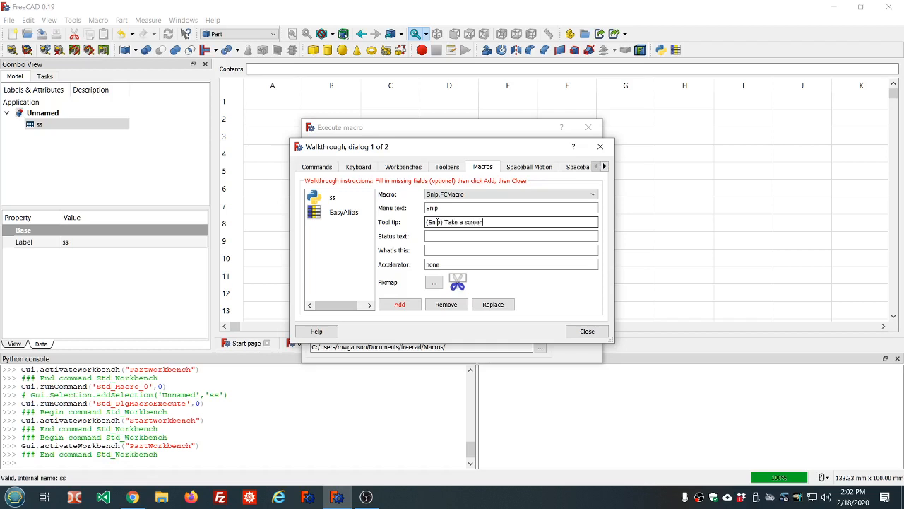
type("shot for easy drag and drop to the forum")
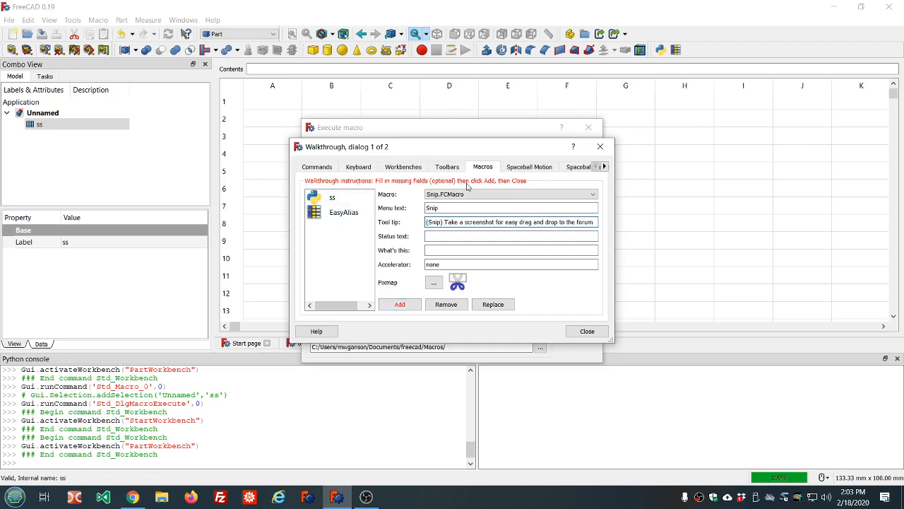
left_click(399, 305)
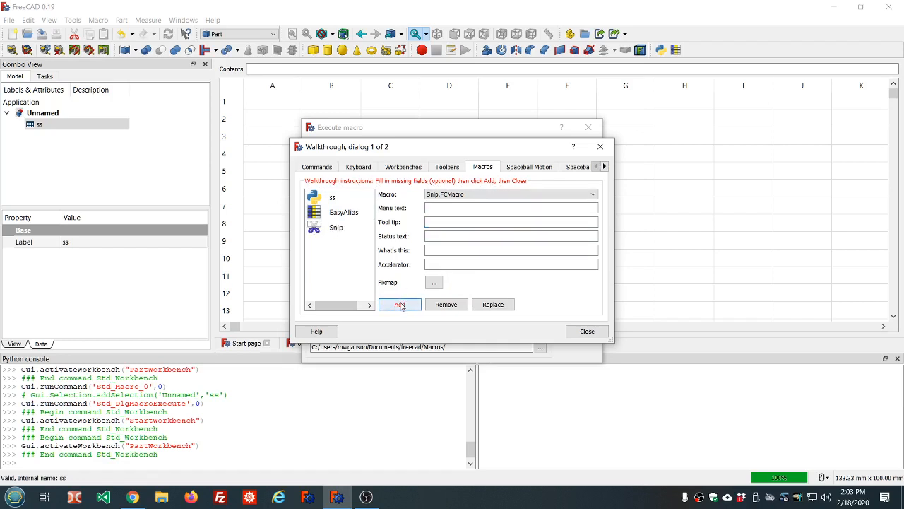
- Add the Snip macro to the global Custom1 toolbar and close the toolbar setup and the macro list
left_click(587, 332)
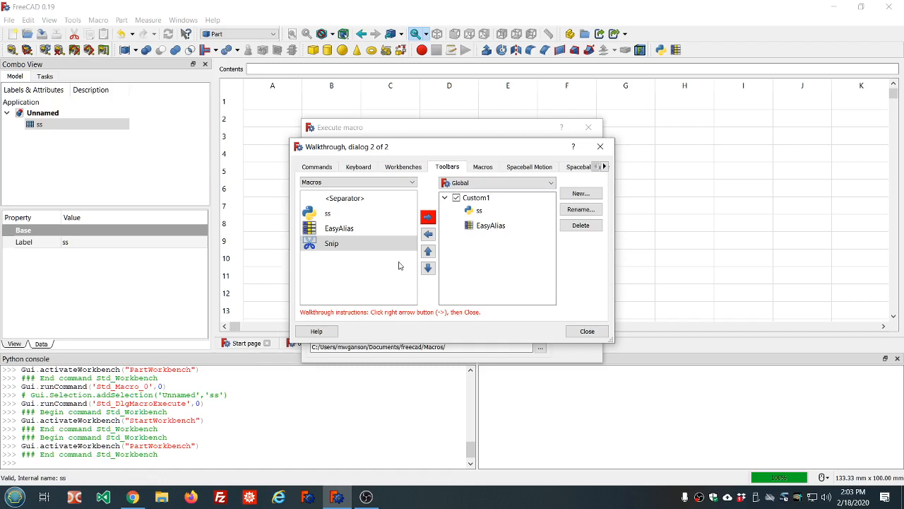
left_click(428, 219)
left_click(585, 331)
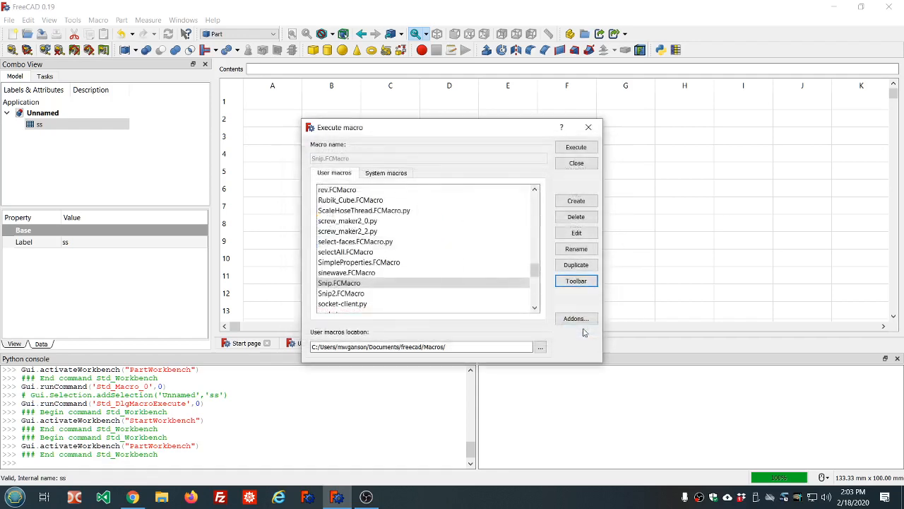
left_click(577, 163)
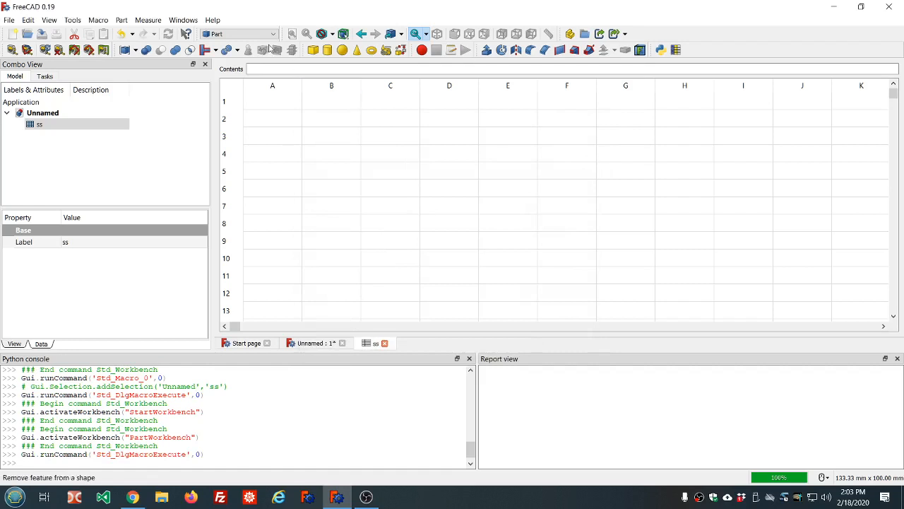
- Switch to the Points workbench and back to Part to refresh the custom toolbar with the Snip button
left_click(275, 35)
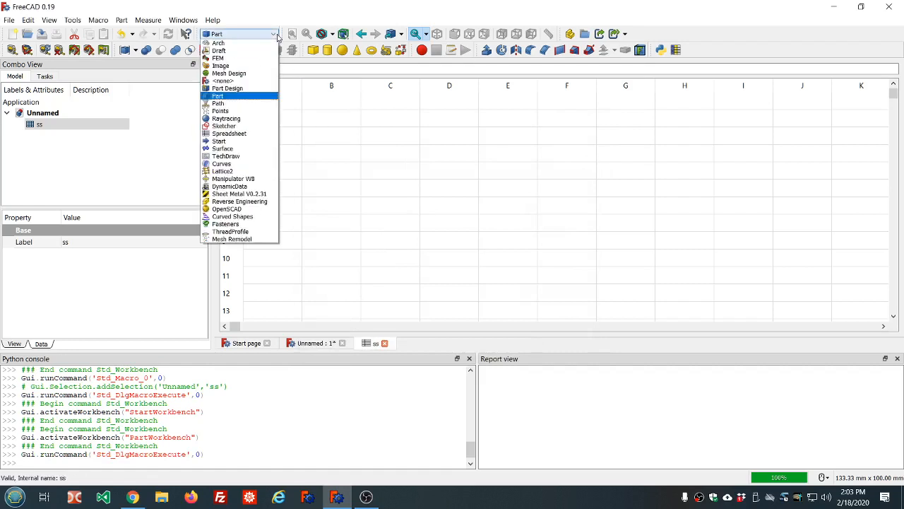
left_click(232, 111)
left_click(273, 34)
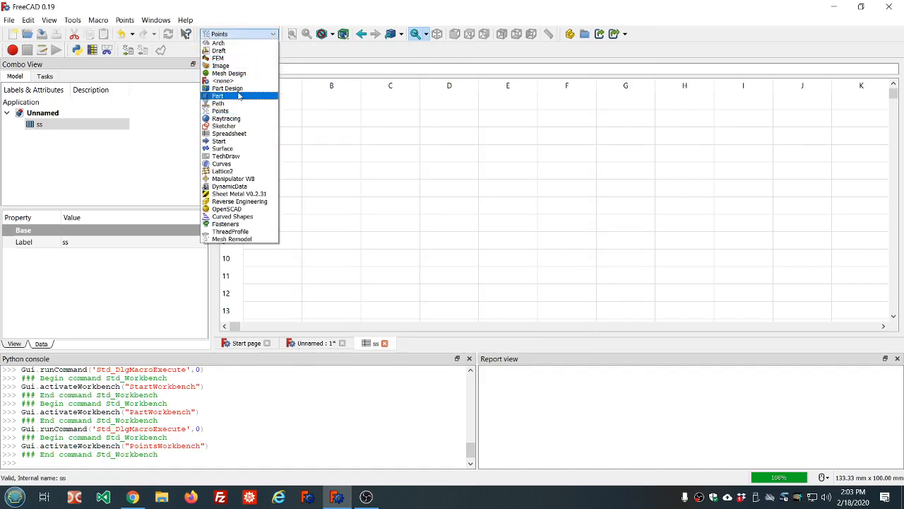
left_click(239, 96)
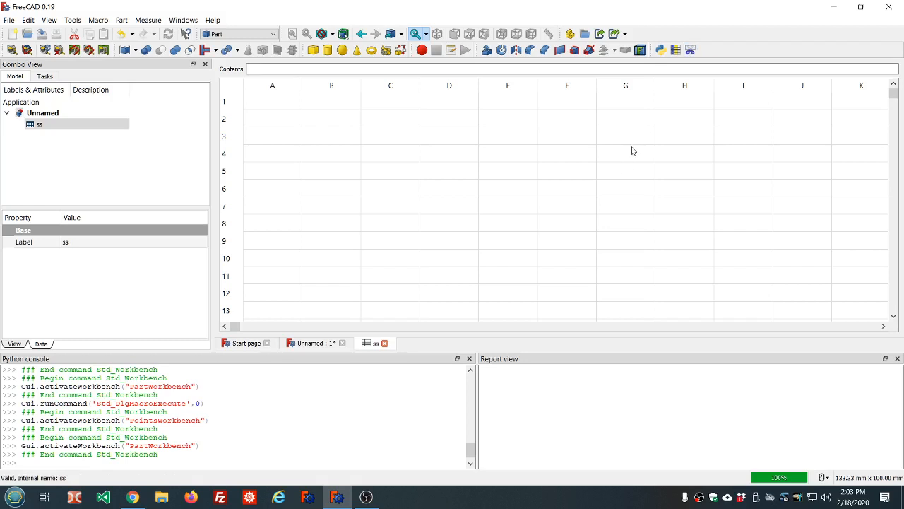
- Run the Snip macro, shrink its capture frame over part of the model tree and spreadsheet, and take the screenshot
left_click(692, 49)
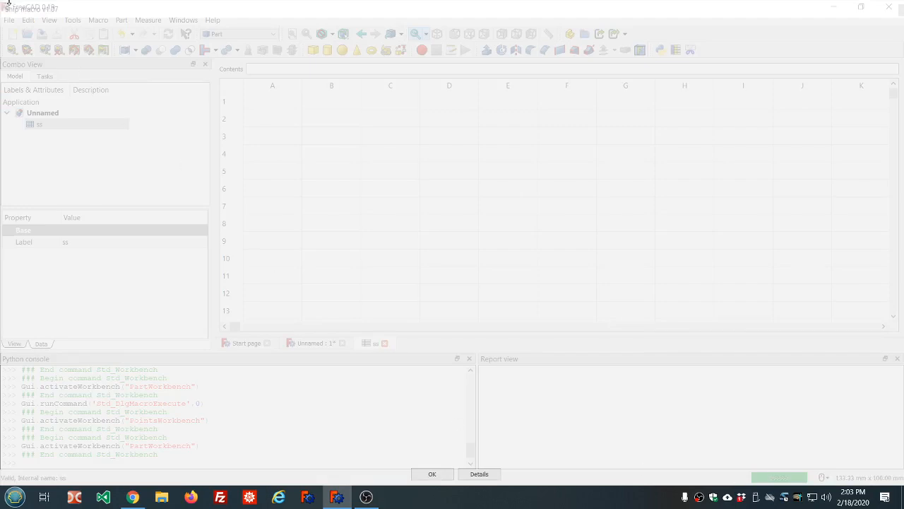
left_click_drag(8, 2, 87, 101)
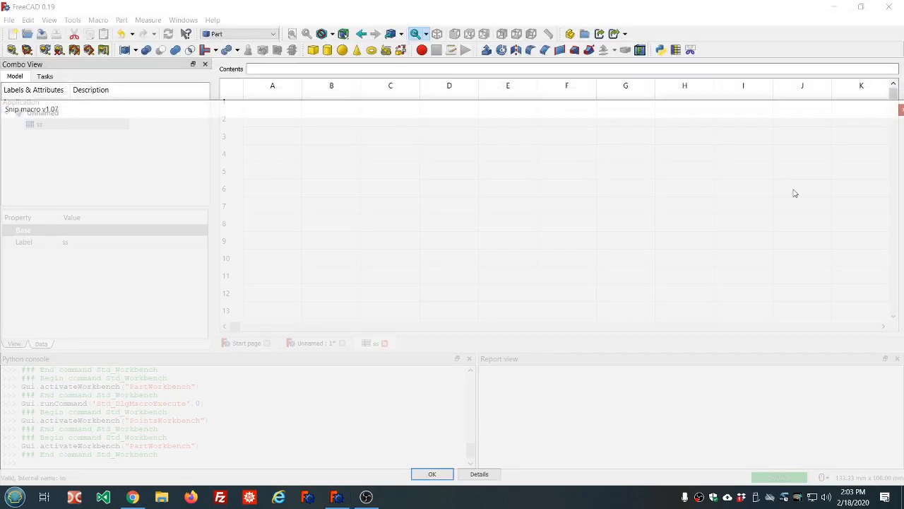
left_click_drag(697, 111, 639, 63)
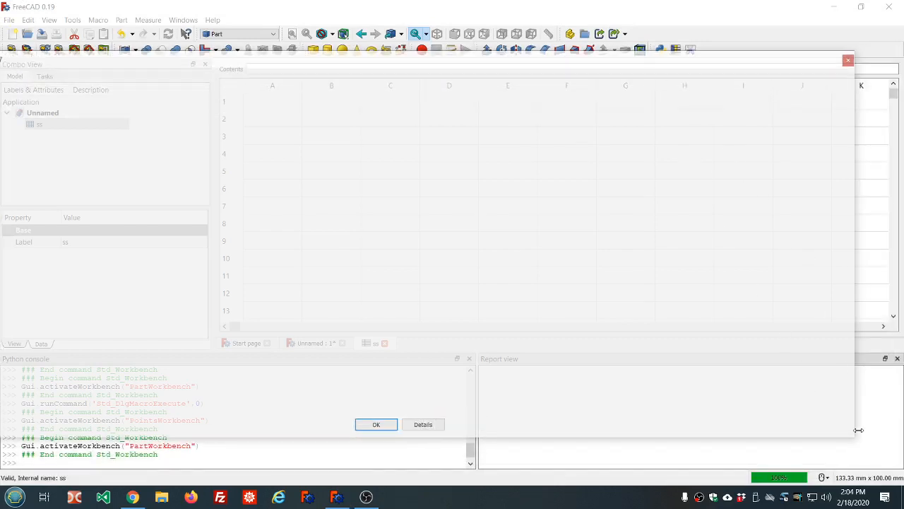
left_click_drag(855, 437, 260, 262)
left_click_drag(107, 64, 174, 33)
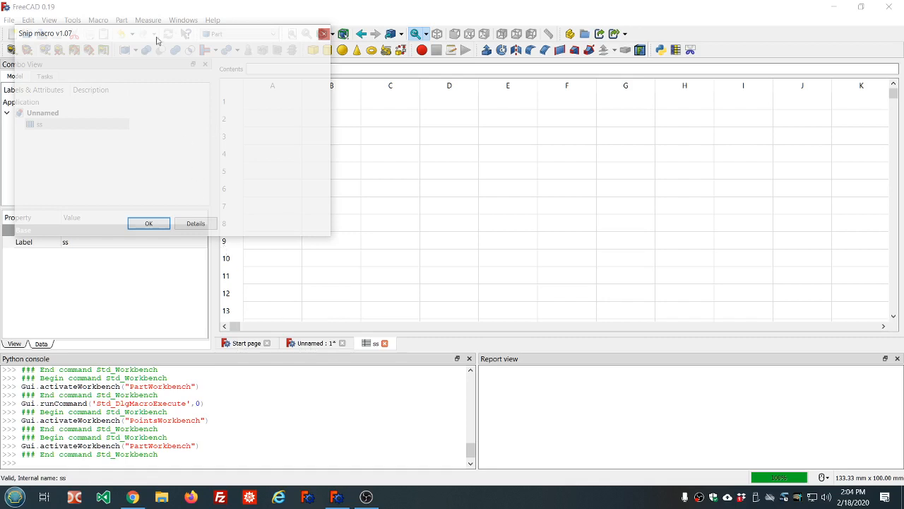
left_click_drag(144, 31, 223, 52)
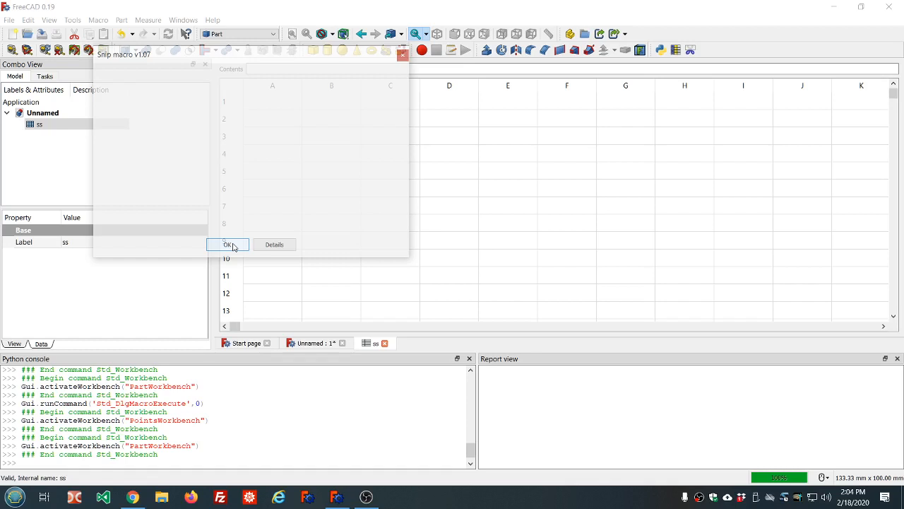
left_click(227, 245)
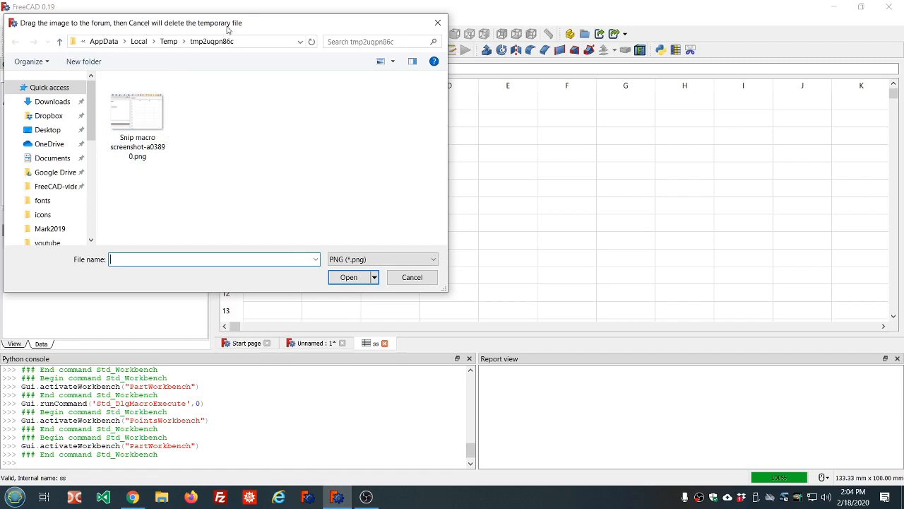
- Select the captured Snip macro screenshot PNG file and open it in Paint
left_click_drag(132, 111, 601, 283)
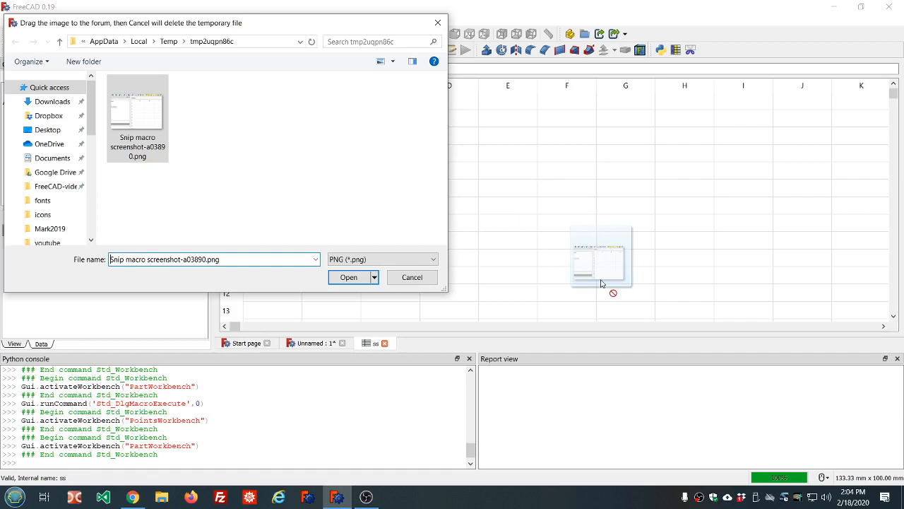
left_click_drag(601, 283, 224, 135)
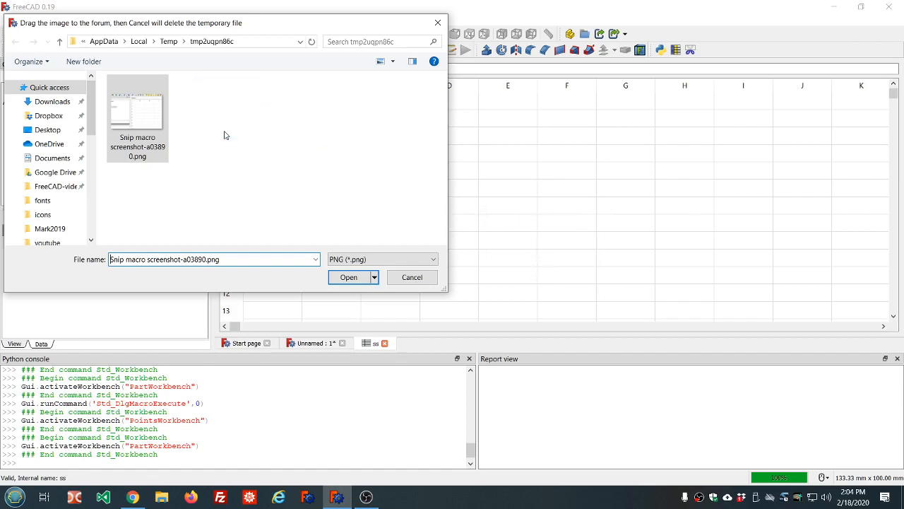
left_click(349, 277)
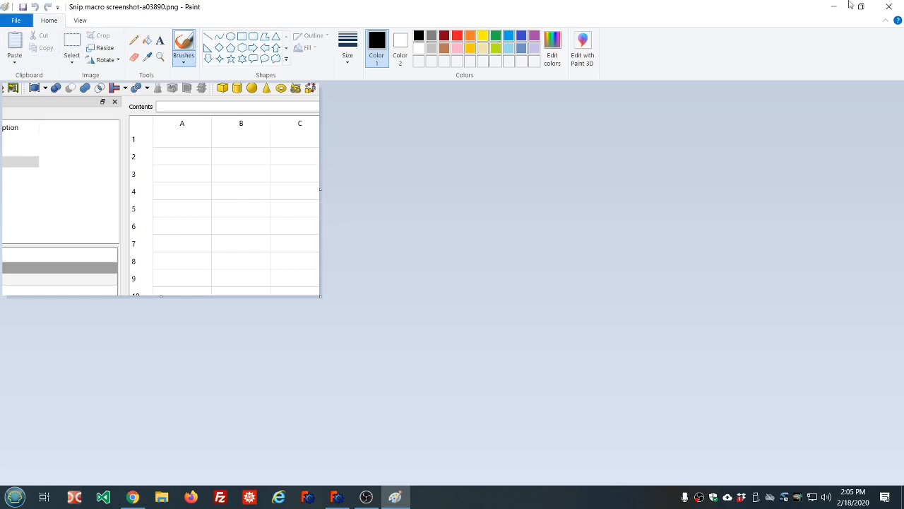
- Close Paint, run the Snip macro again, enlarge its capture frame over the whole FreeCAD window, and take the screenshot
left_click(888, 8)
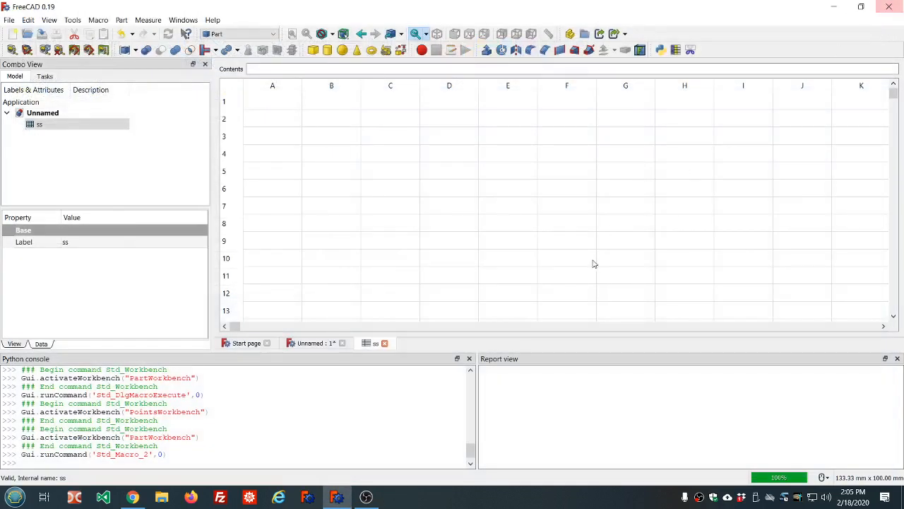
left_click(690, 49)
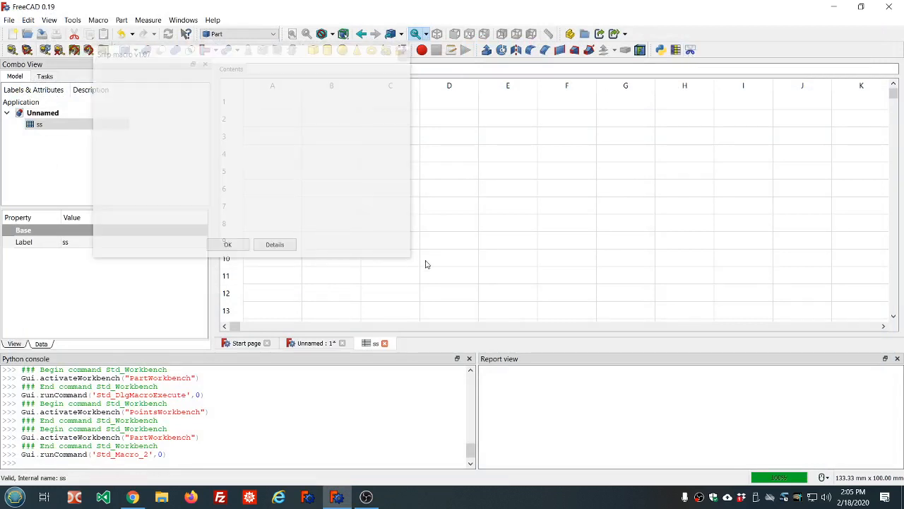
left_click_drag(409, 257, 902, 486)
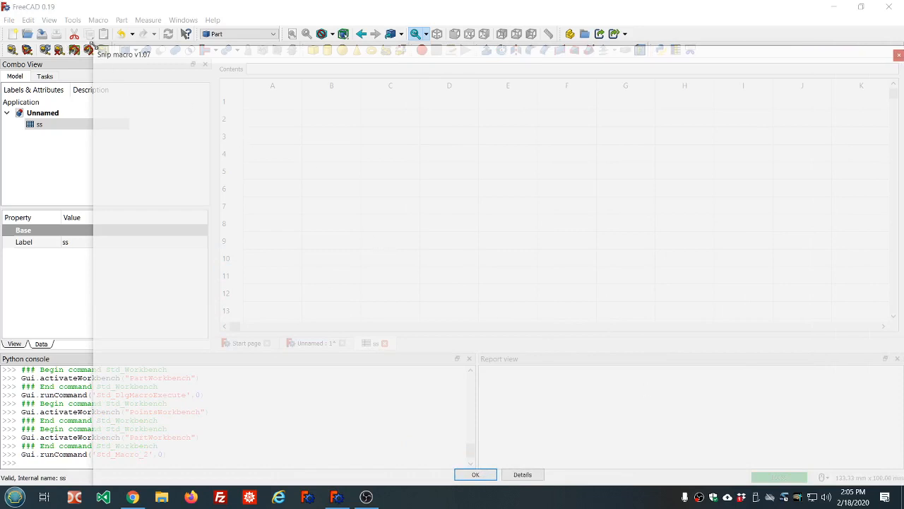
left_click_drag(91, 45, 2, 4)
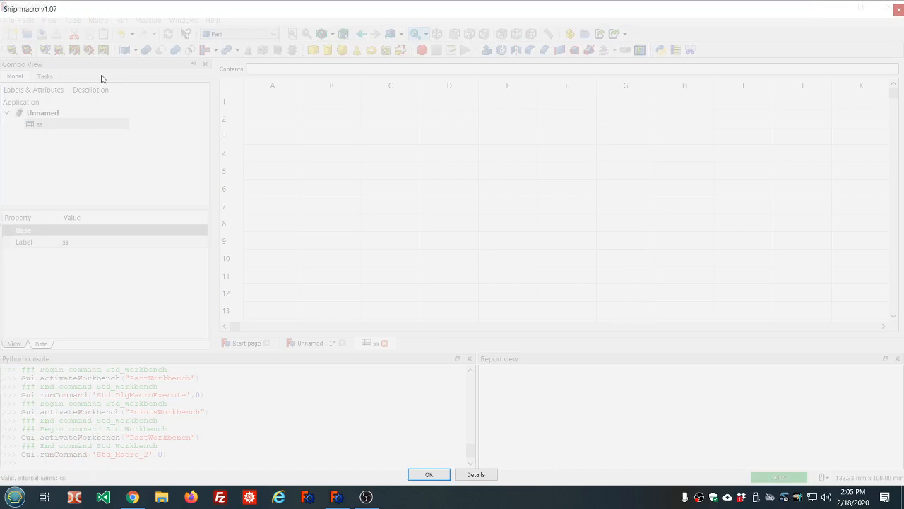
left_click(430, 474)
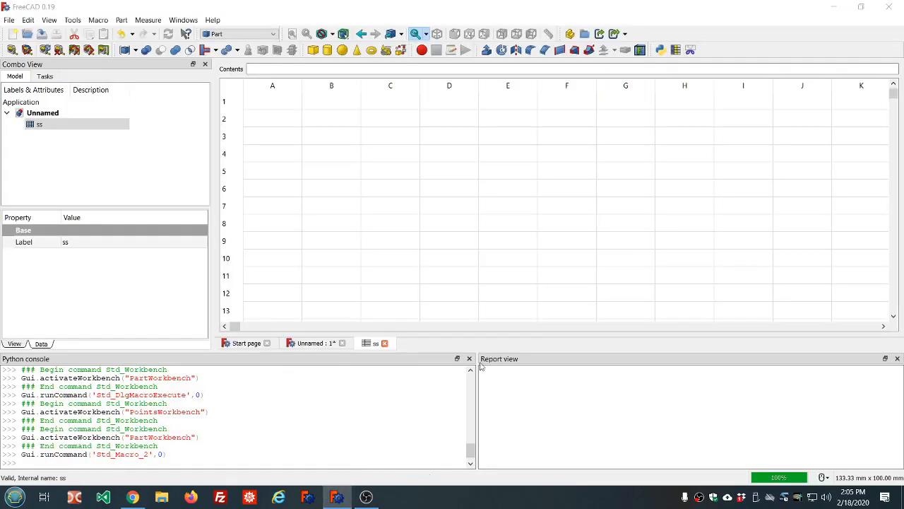
left_click(412, 277)
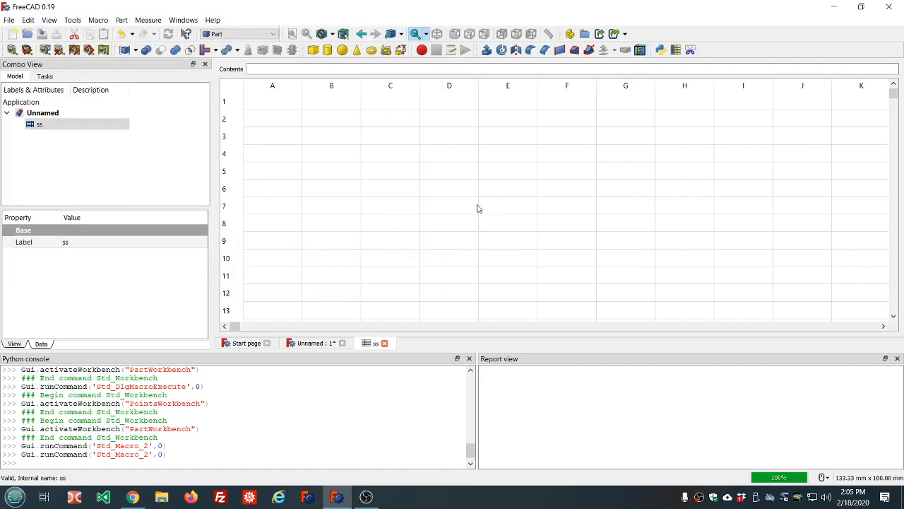
- Switch to the Unnamed document's 3D view and review the commands recorded in the Python console history
left_click(314, 342)
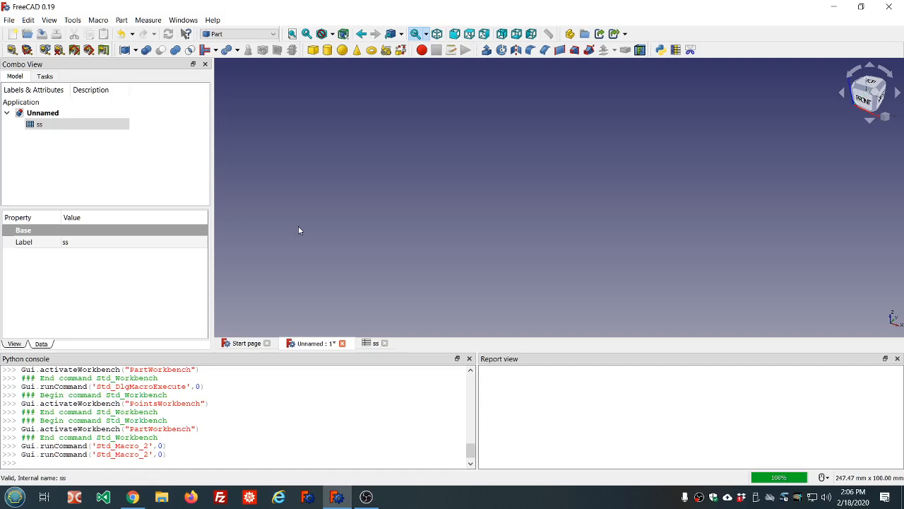
scroll(329, 401, "up", 10)
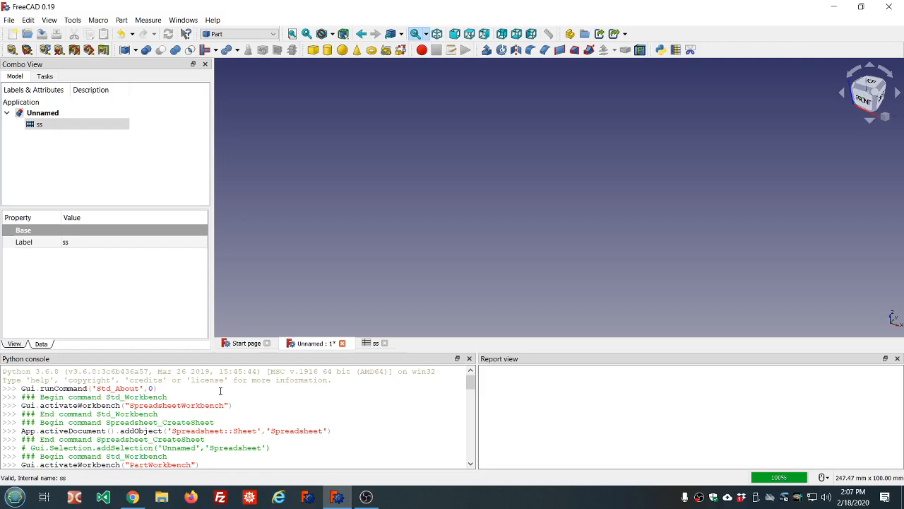
scroll(257, 402, "down", 5)
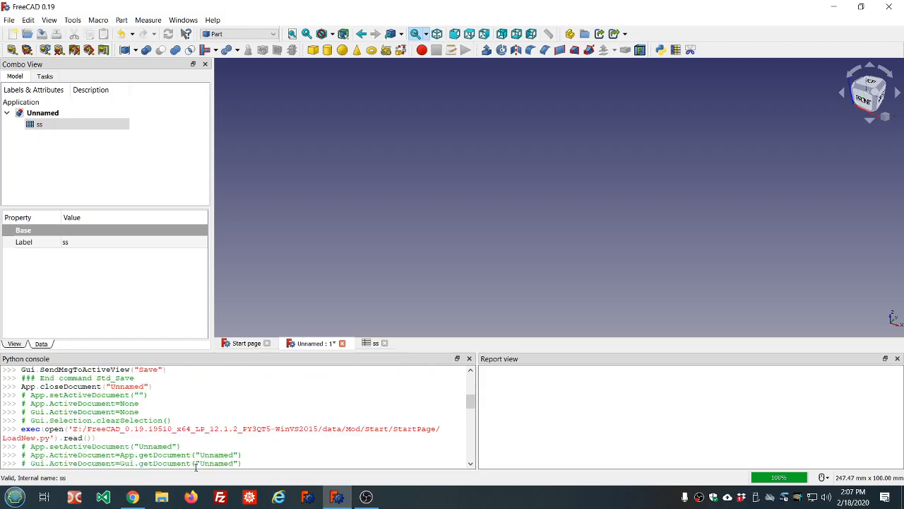
scroll(195, 463, "down", 10)
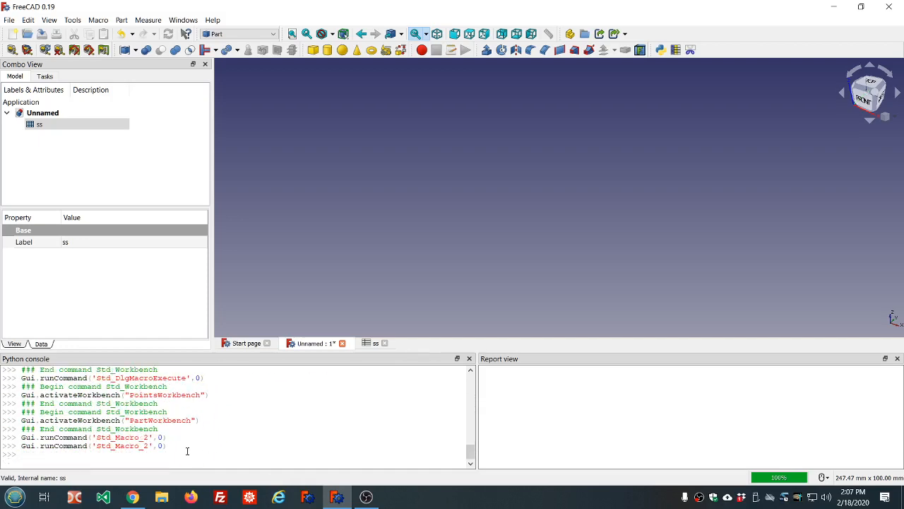
left_click(187, 450)
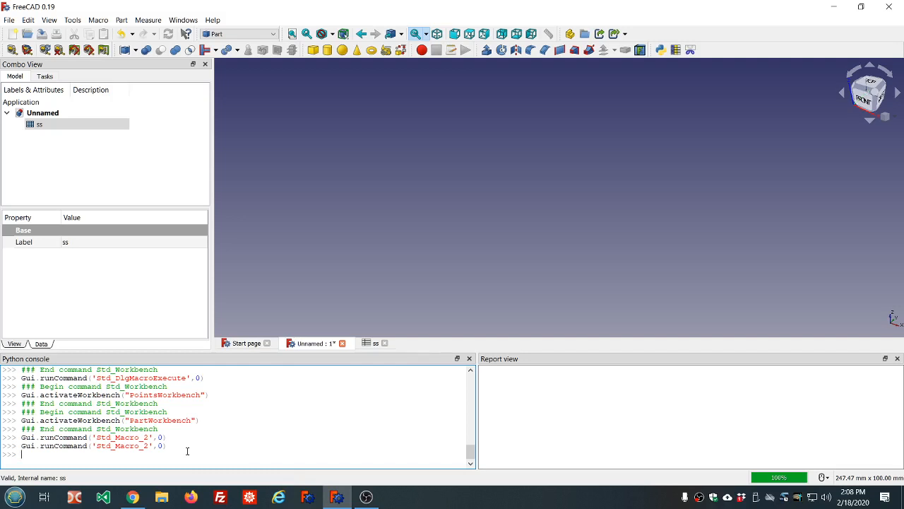
scroll(139, 412, "up", 10)
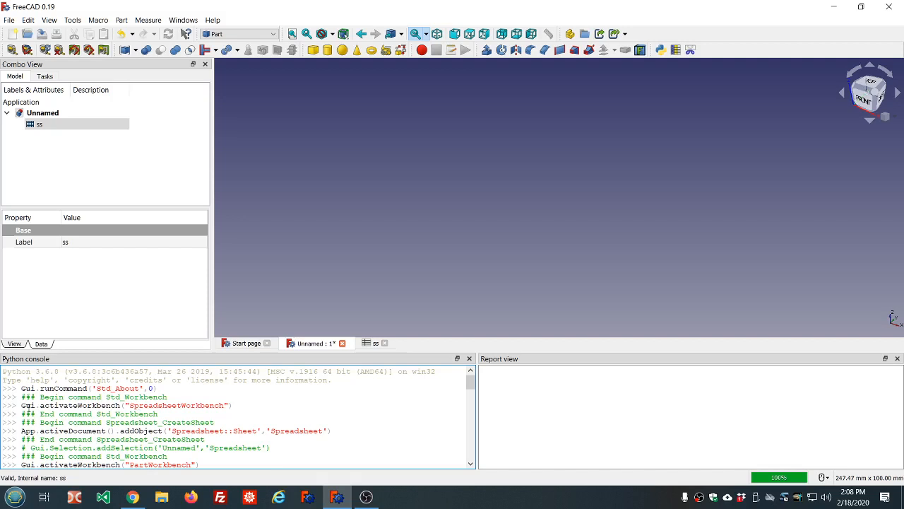
scroll(180, 411, "down", 3)
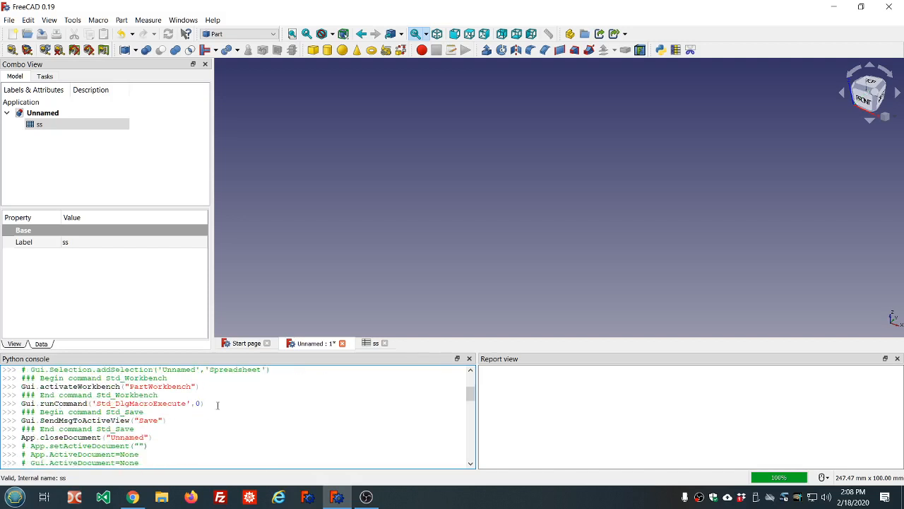